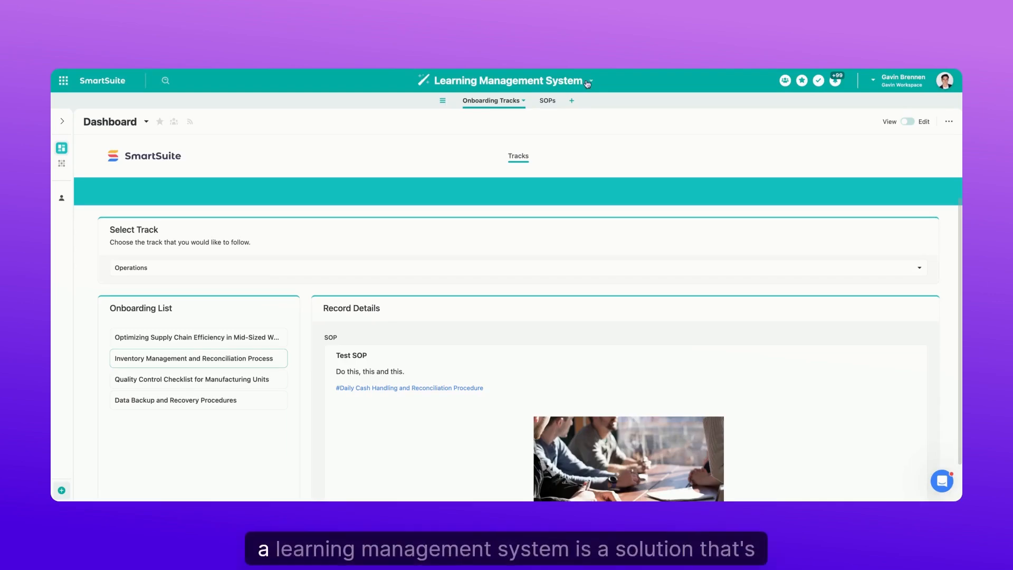
# - Open the SOPs table and look through the cards in the All SOPs gallery
pyautogui.click(546, 101)
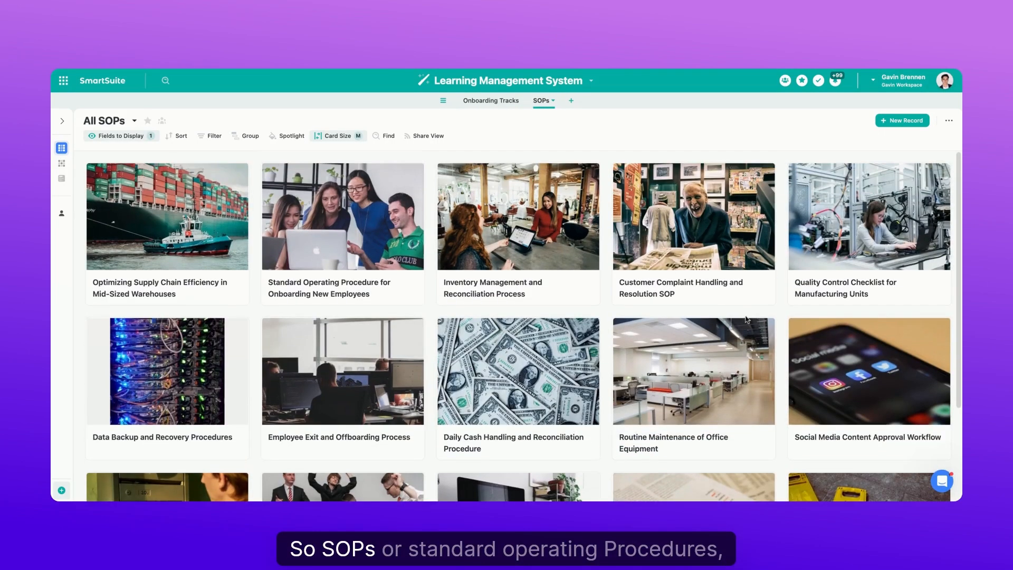
pyautogui.scroll(-1, 626, 291)
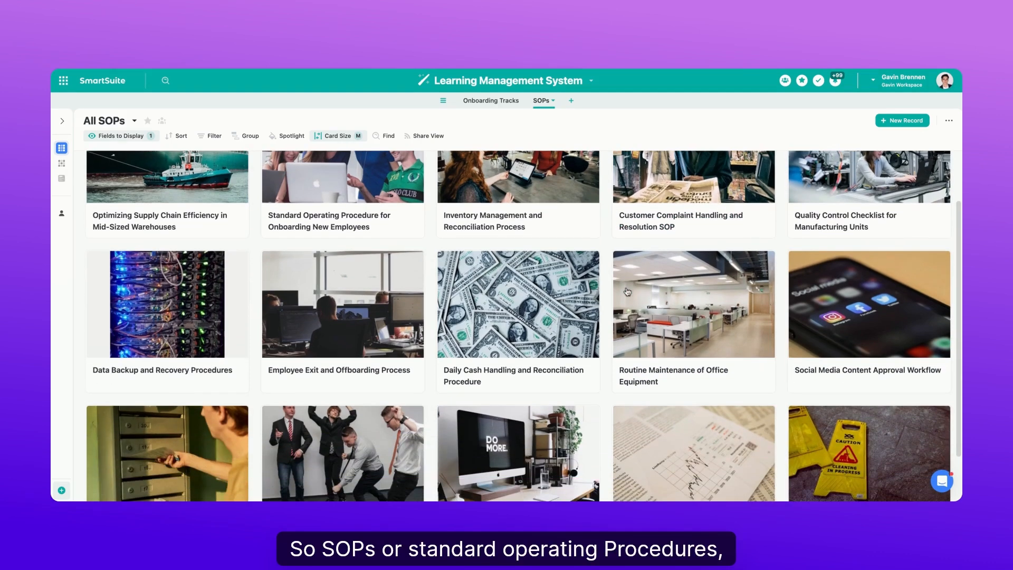
pyautogui.scroll(1, 516, 236)
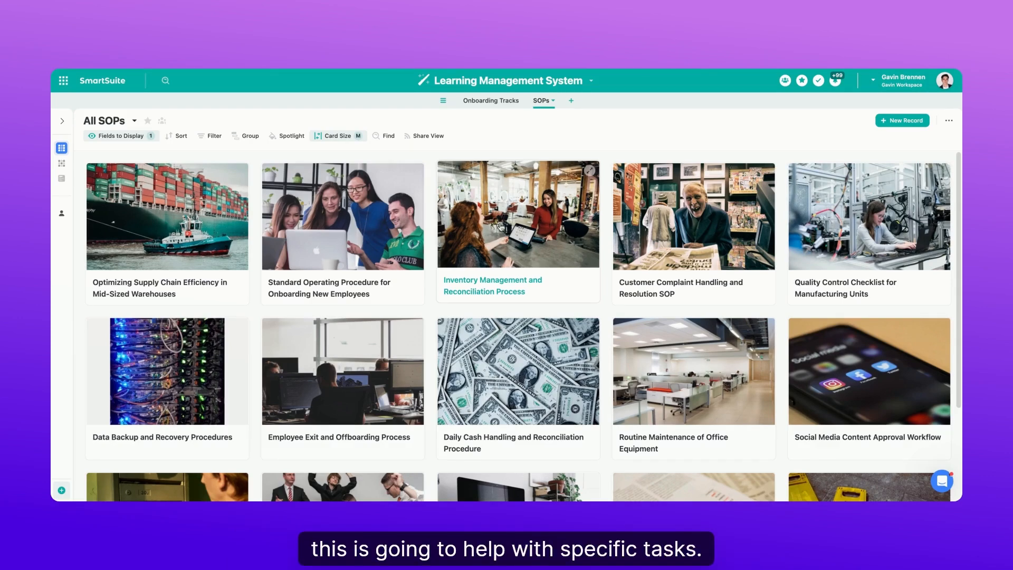
# - Switch the SOPs table to its Grid View and look over the records with their owners, statuses and links
pyautogui.click(73, 163)
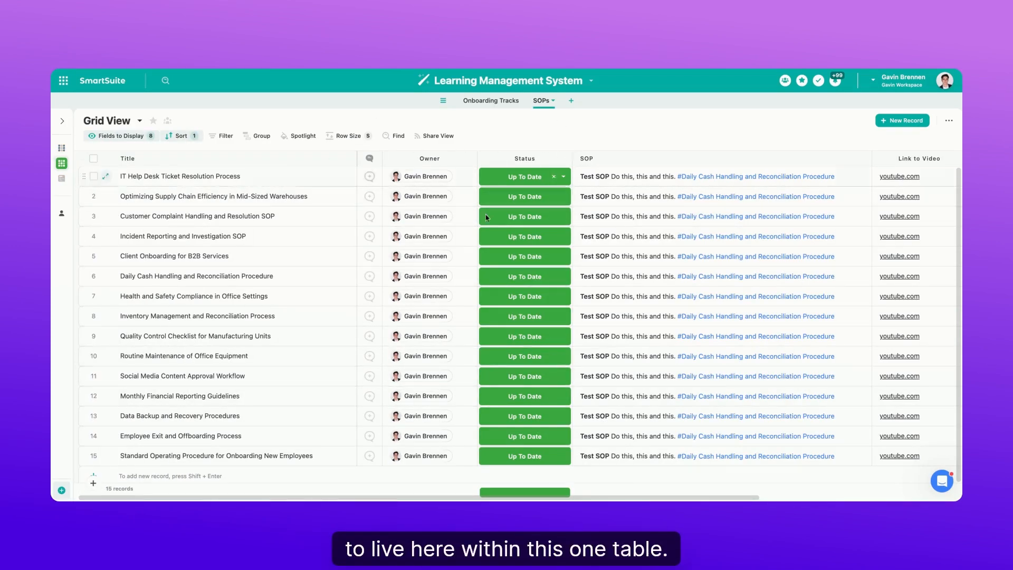
pyautogui.scroll(-1, 115, 428)
pyautogui.scroll(1, 290, 314)
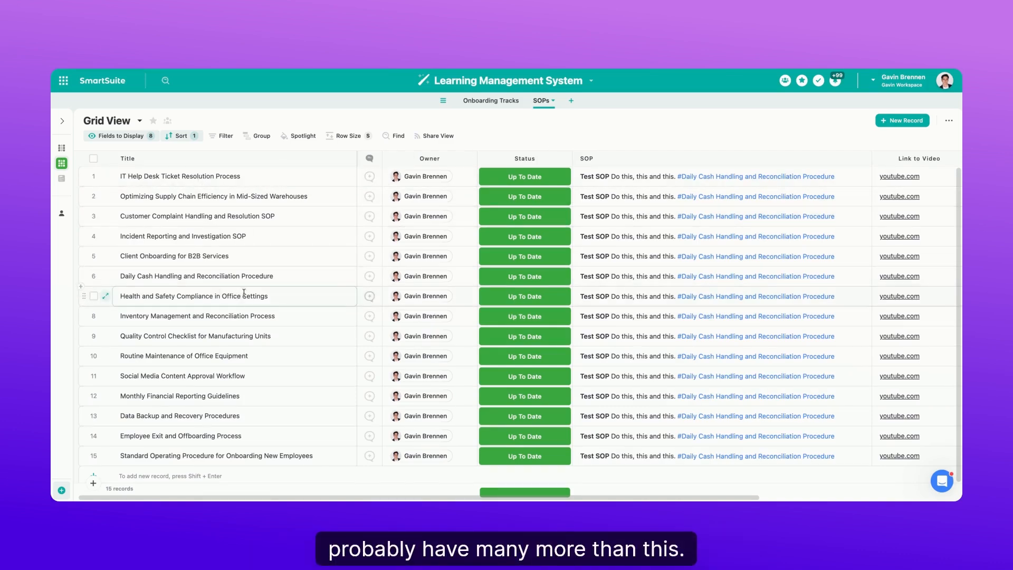
# - Open the New SOP form view, preview the SOP Submission form and look through its fields
pyautogui.moveTo(62, 163)
pyautogui.click(142, 178)
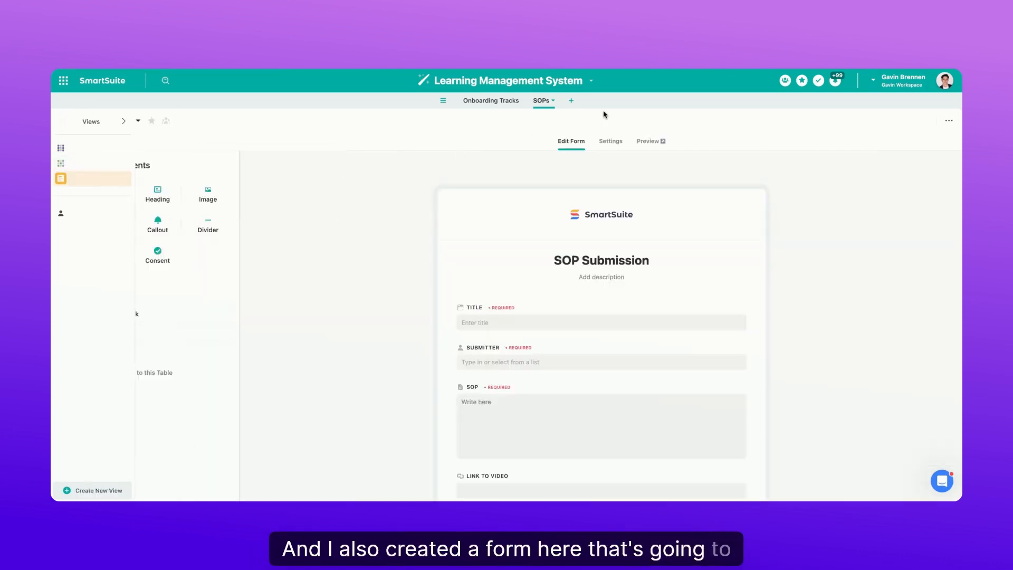
pyautogui.click(649, 143)
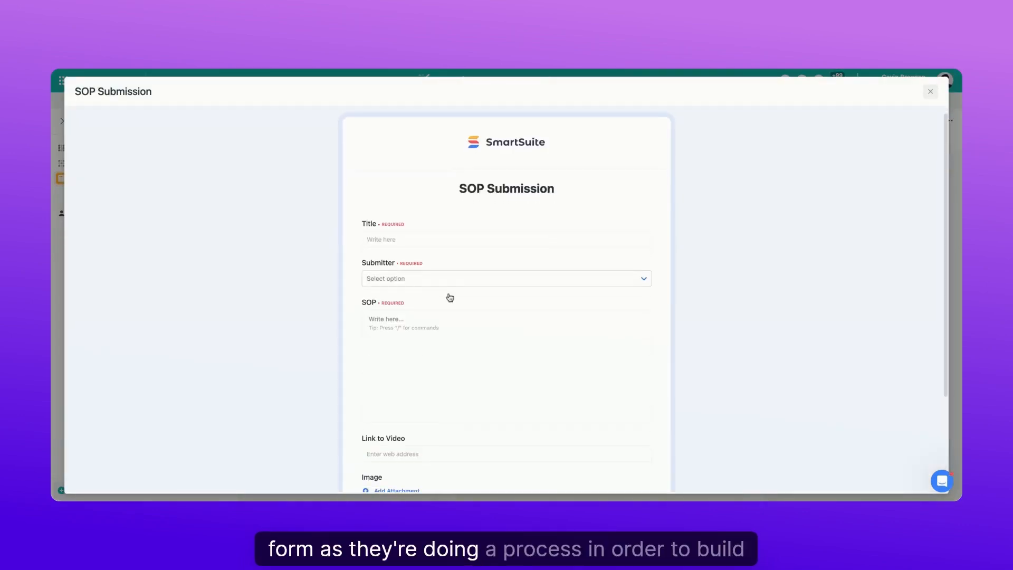
pyautogui.scroll(-2, 403, 286)
pyautogui.click(379, 179)
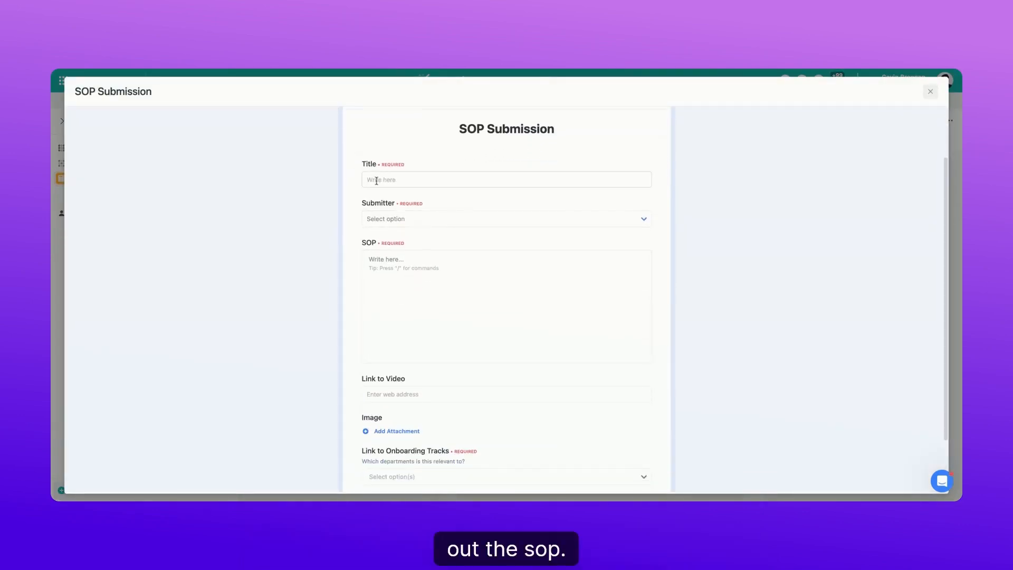
pyautogui.scroll(2, 515, 221)
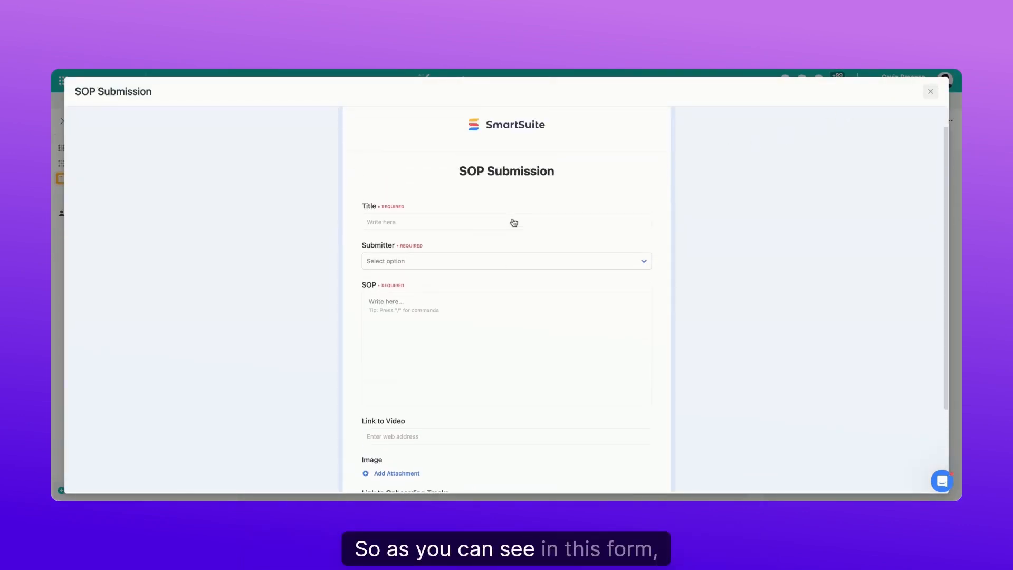
pyautogui.scroll(-2, 418, 306)
pyautogui.scroll(1, 416, 267)
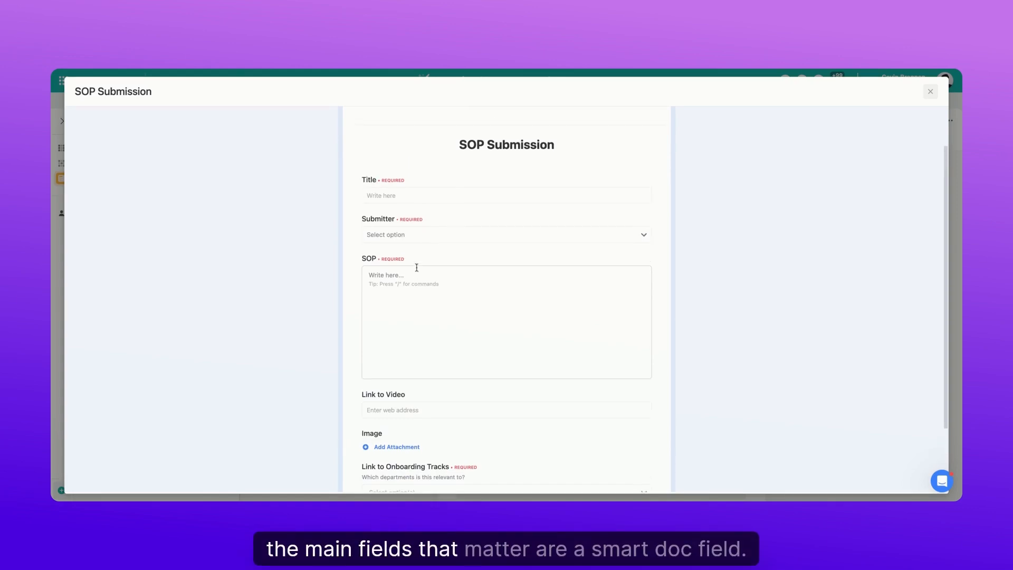
# - Bring up the insert commands in the form's SOP field, look through the options and dismiss them
pyautogui.click(377, 280)
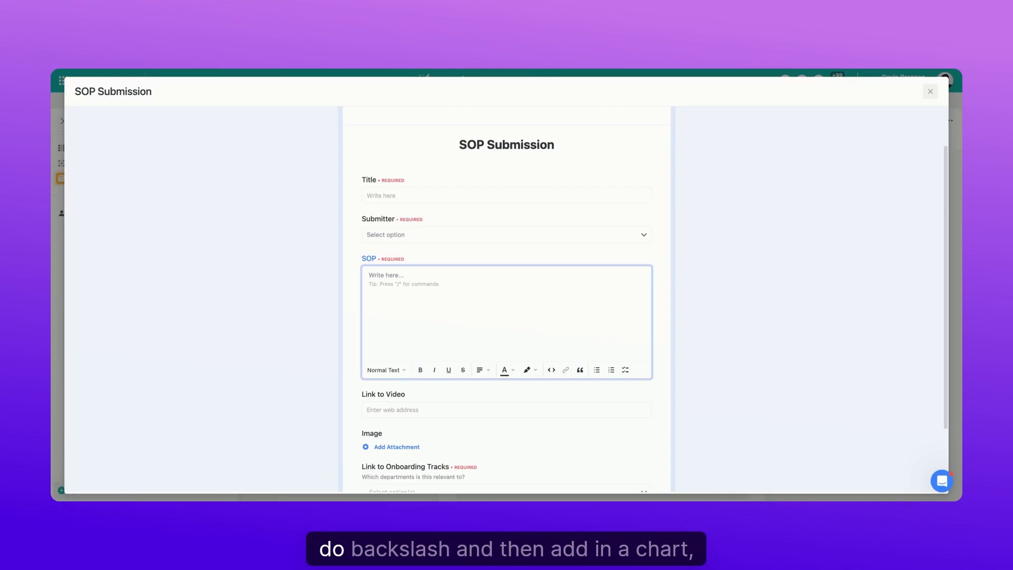
pyautogui.write('/')
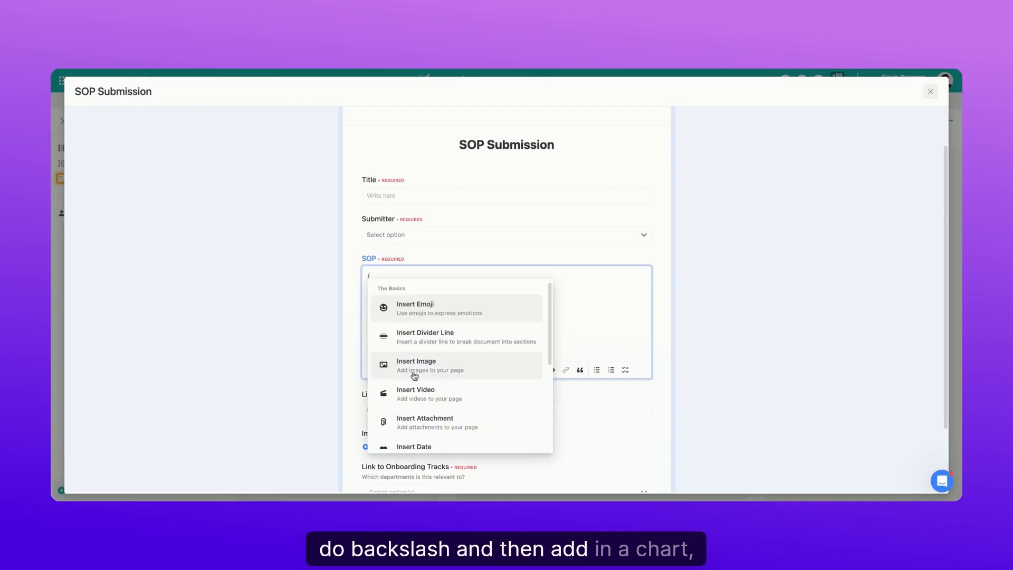
pyautogui.scroll(-3, 380, 369)
pyautogui.scroll(-1, 457, 345)
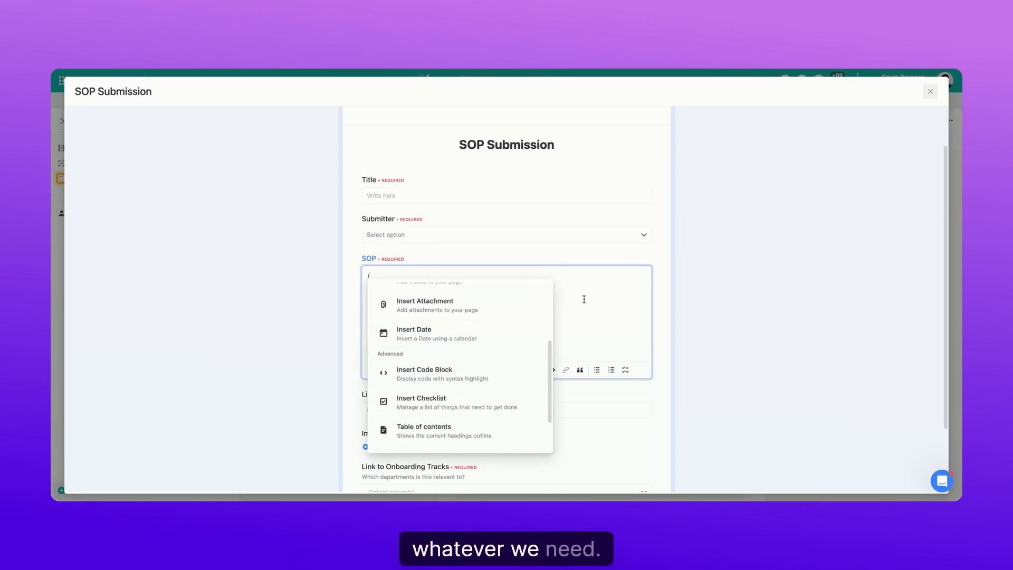
pyautogui.press('BackSpace')
# - Examine the form's Link to Video, Image and Link to Onboarding Tracks fields, including the question about relevant departments
pyautogui.scroll(-2, 522, 398)
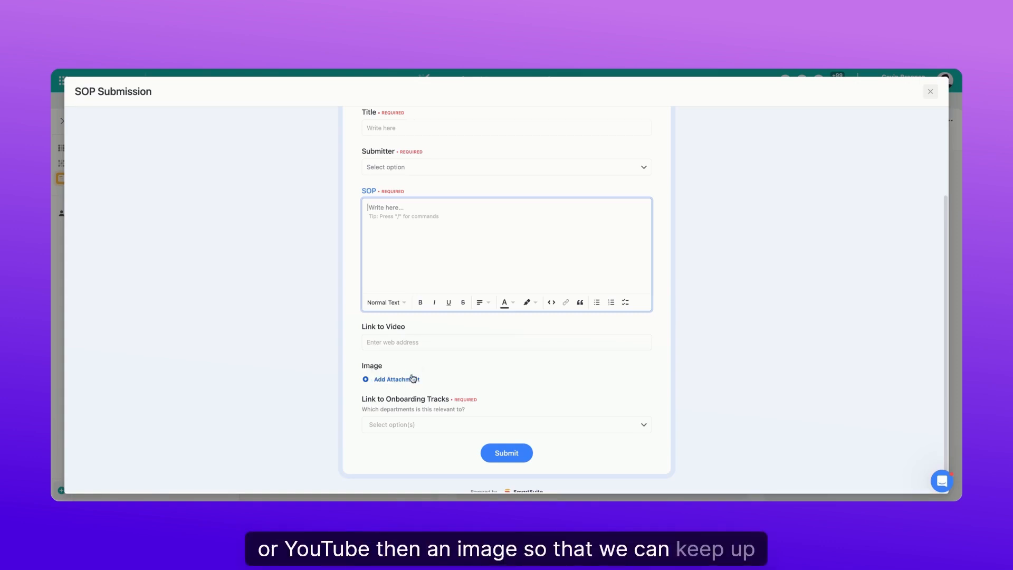
pyautogui.scroll(2, 411, 373)
pyautogui.scroll(-3, 413, 375)
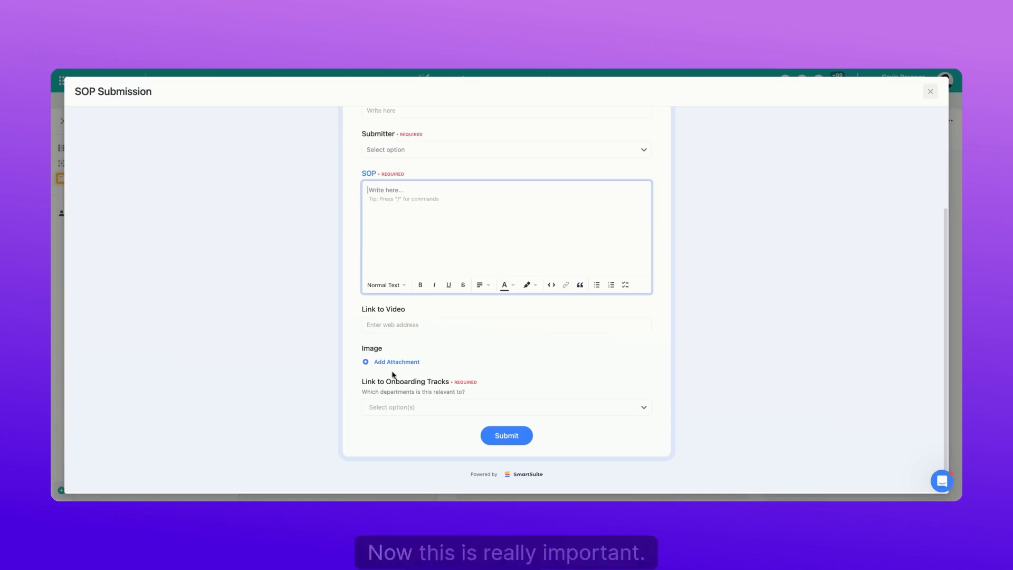
pyautogui.moveTo(362, 383); pyautogui.dragTo(469, 402)
pyautogui.click(478, 402)
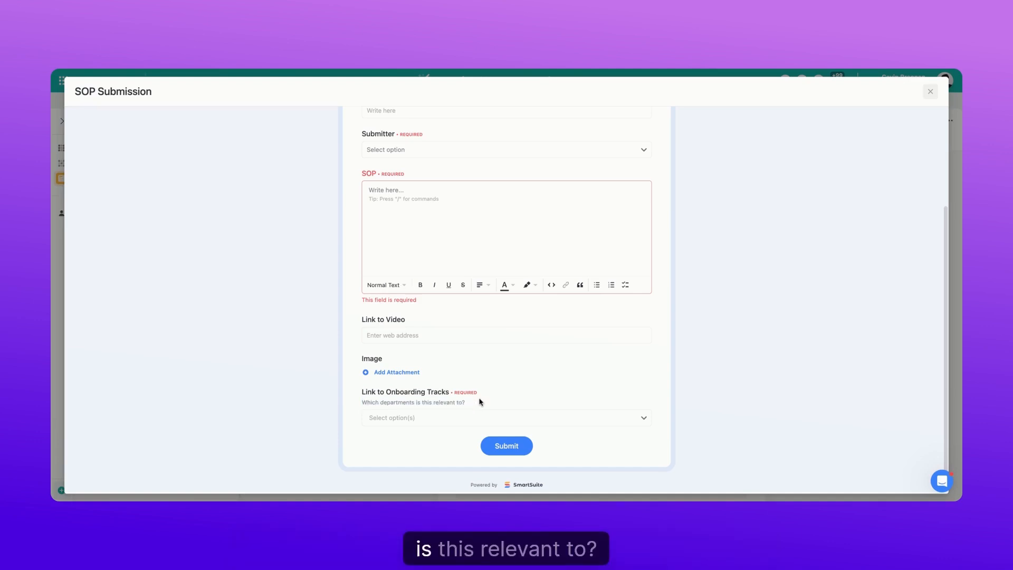
# - Select Finance, HR, Operations, Sales and Support as onboarding tracks for the form, and close the record picker without linking them
pyautogui.click(410, 417)
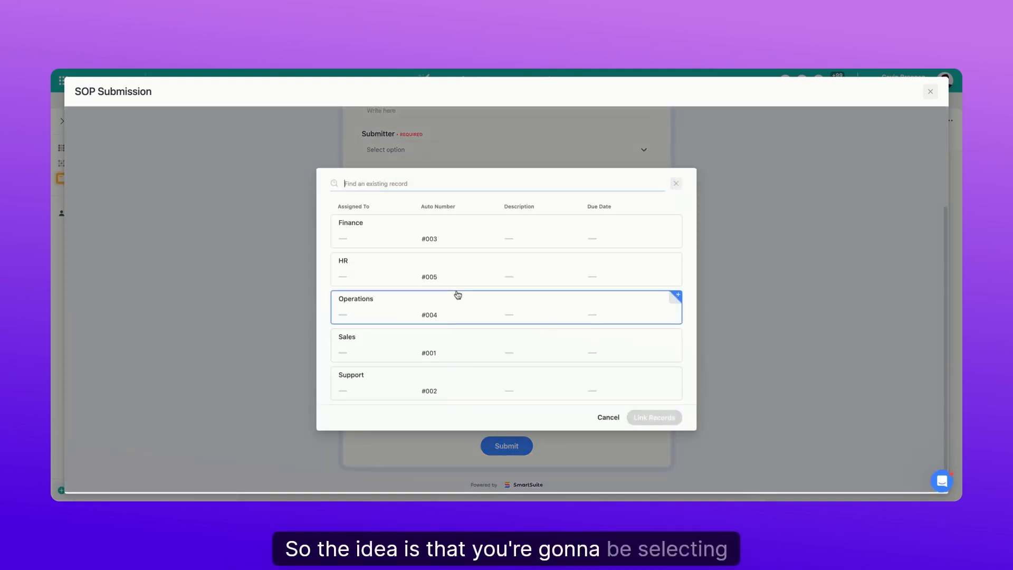
pyautogui.click(483, 232)
pyautogui.click(479, 301)
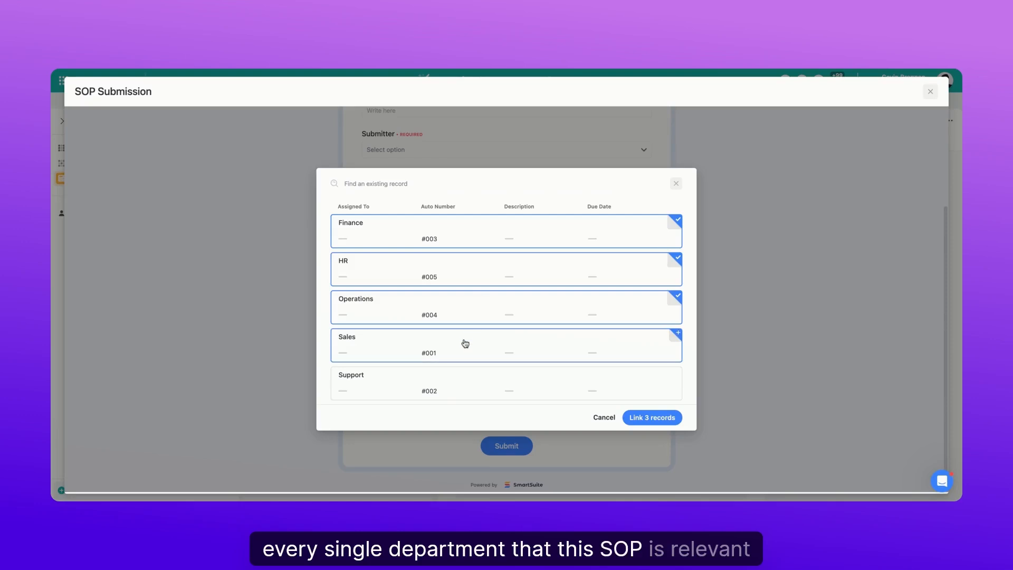
pyautogui.click(676, 184)
pyautogui.scroll(10, 837, 231)
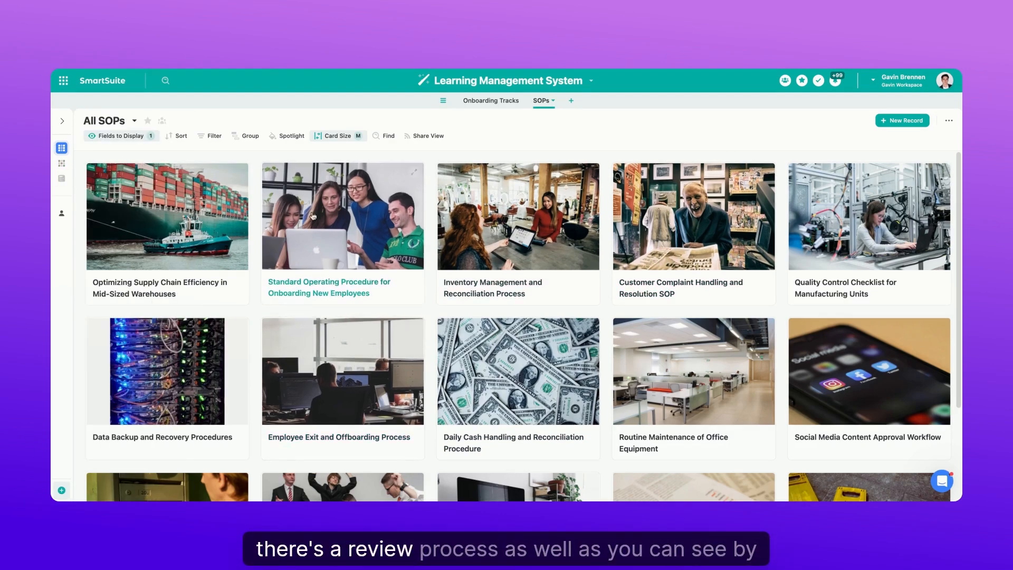
# - Check the SOP statuses in Grid View, then view and close the Inventory Management and Reconciliation Process record from the All SOPs gallery
pyautogui.click(64, 167)
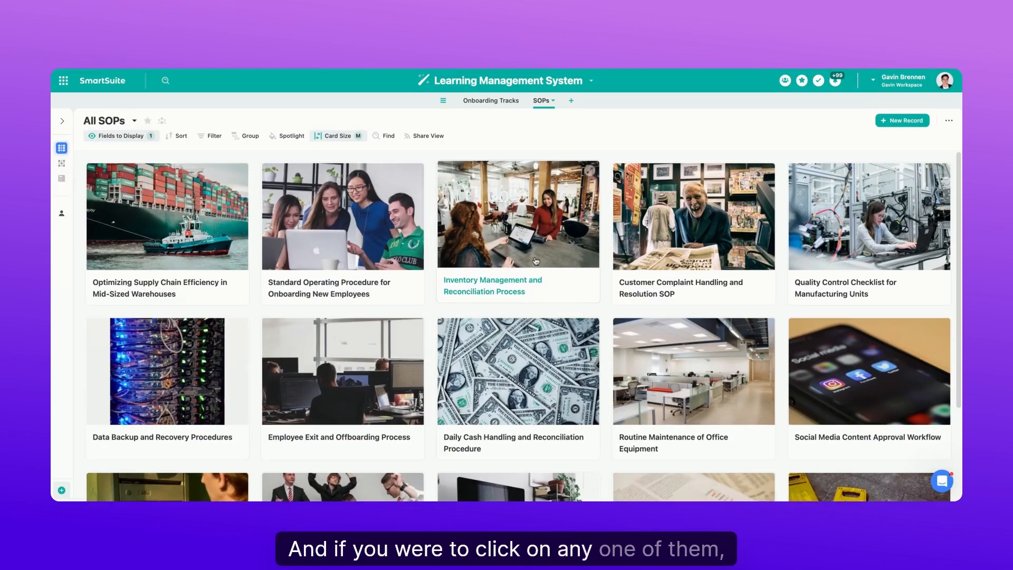
pyautogui.click(554, 260)
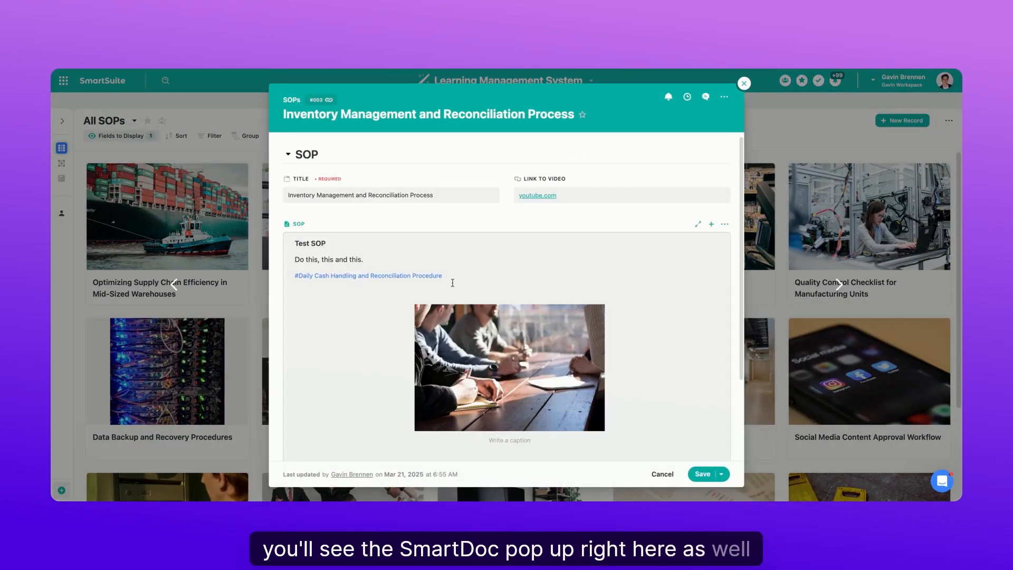
pyautogui.click(658, 471)
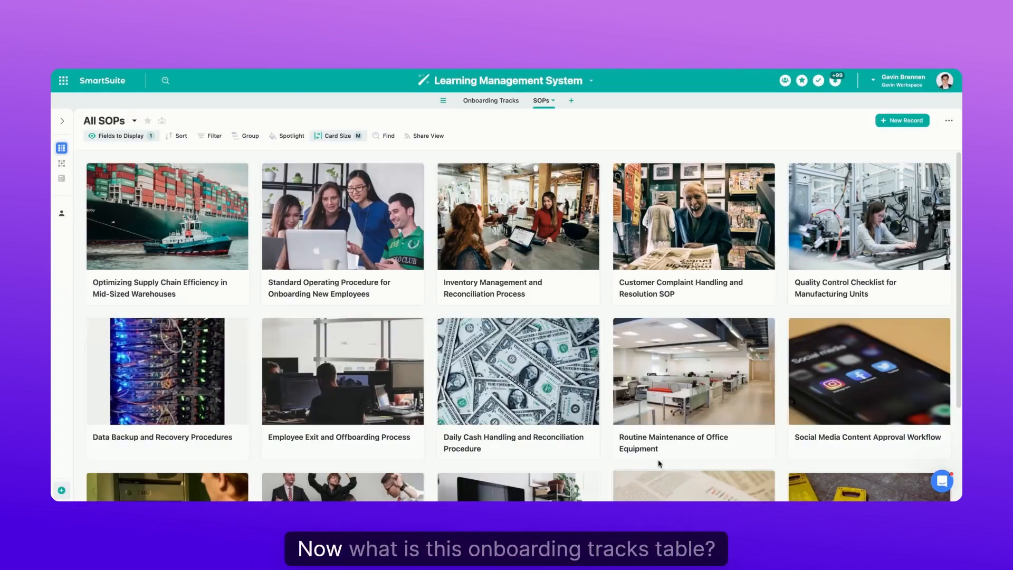
# - Open the Onboarding Tracks table in Grid View and inspect the SOPs linked to the Sales department
pyautogui.click(479, 105)
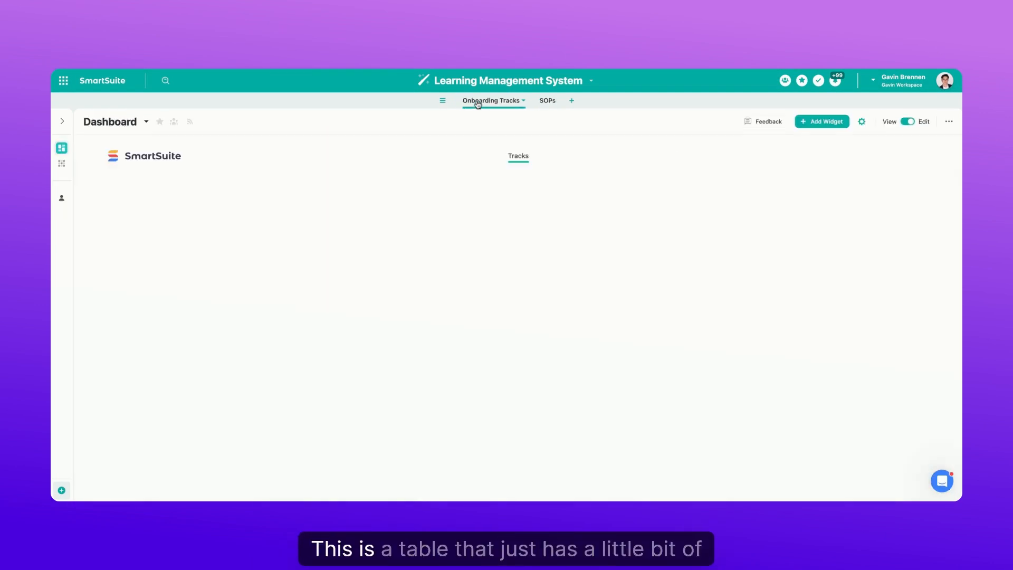
pyautogui.click(68, 162)
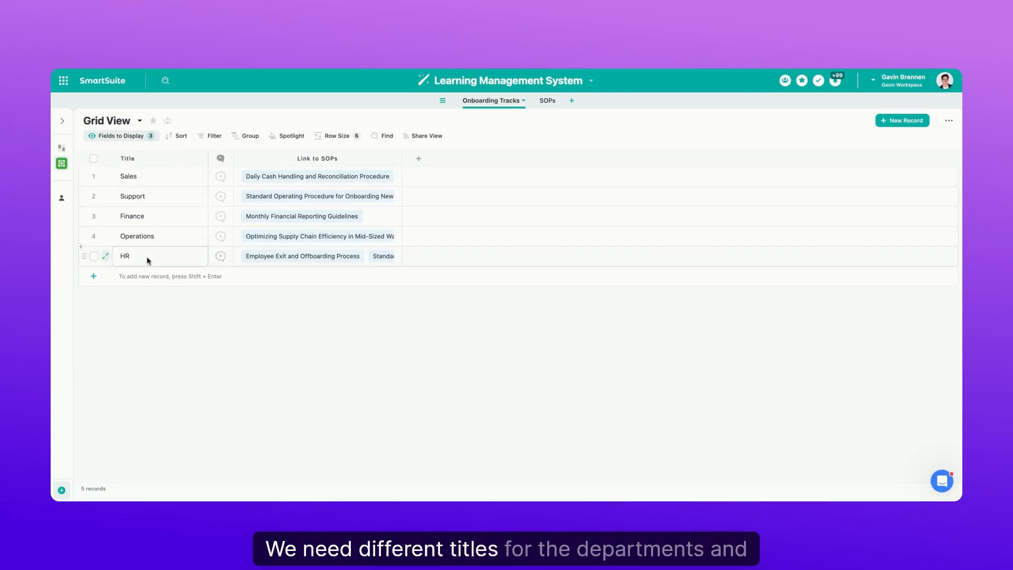
pyautogui.click(296, 178)
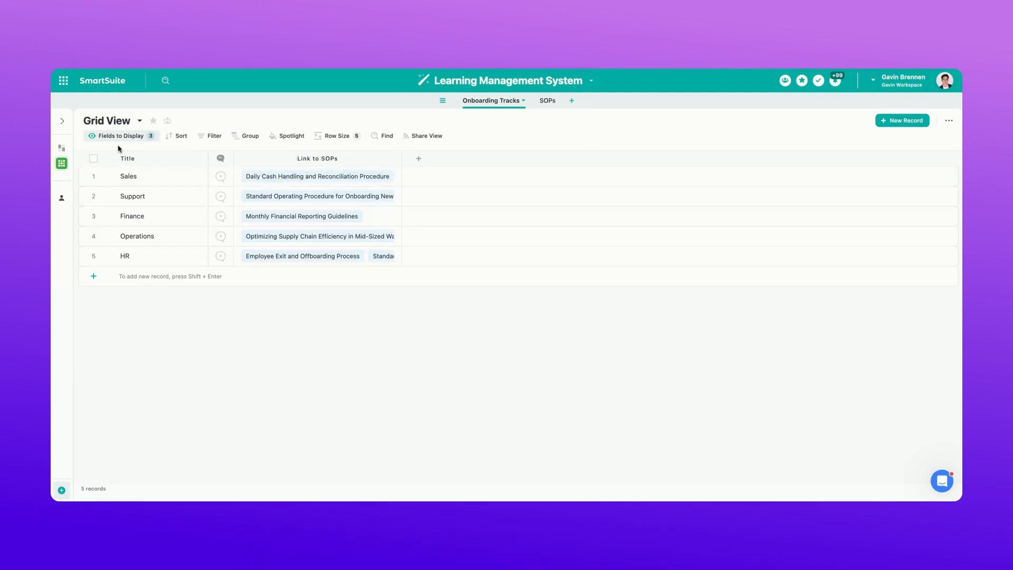
# - Open the Onboarding Tracks dashboard and switch it from edit mode to view mode
pyautogui.click(67, 152)
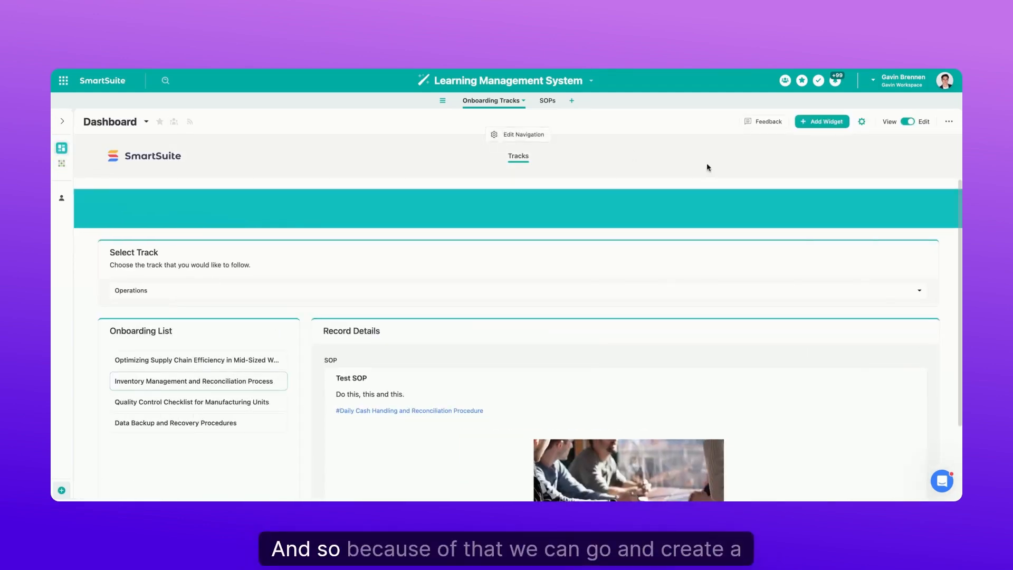
pyautogui.click(907, 122)
pyautogui.scroll(-1, 955, 255)
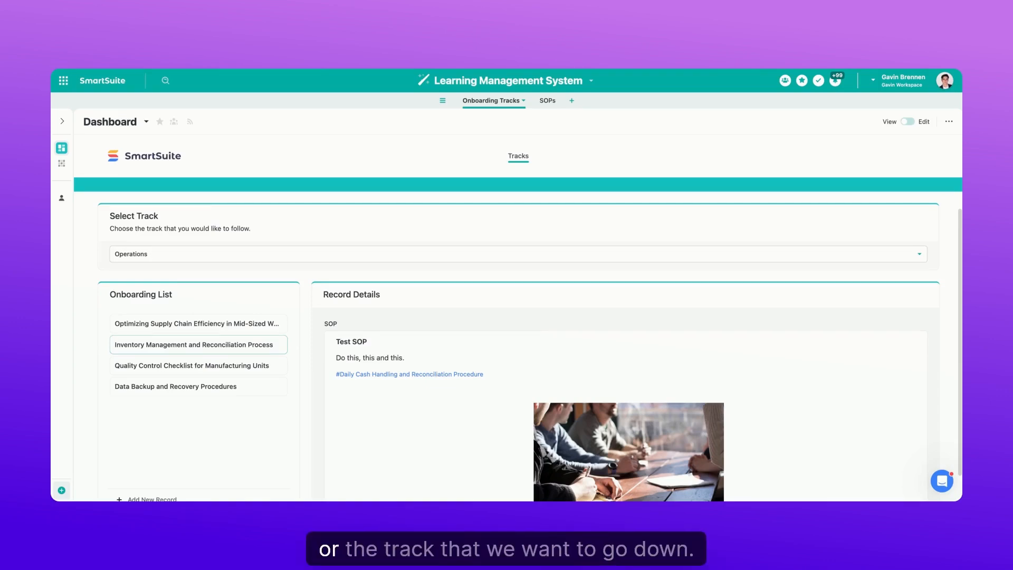
# - Choose the Support track on the dashboard and examine its onboarding list and record details
pyautogui.click(131, 257)
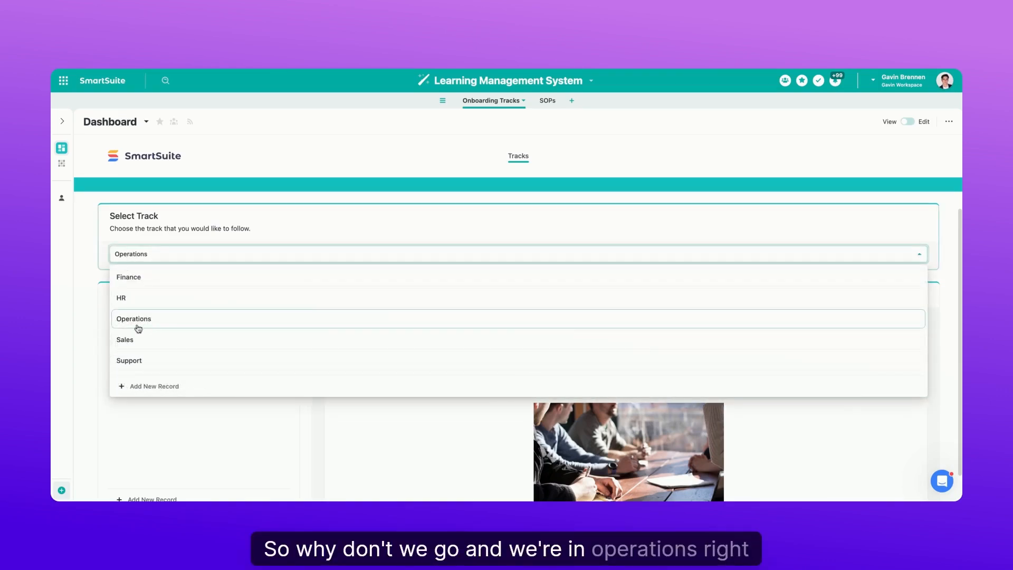
pyautogui.click(137, 363)
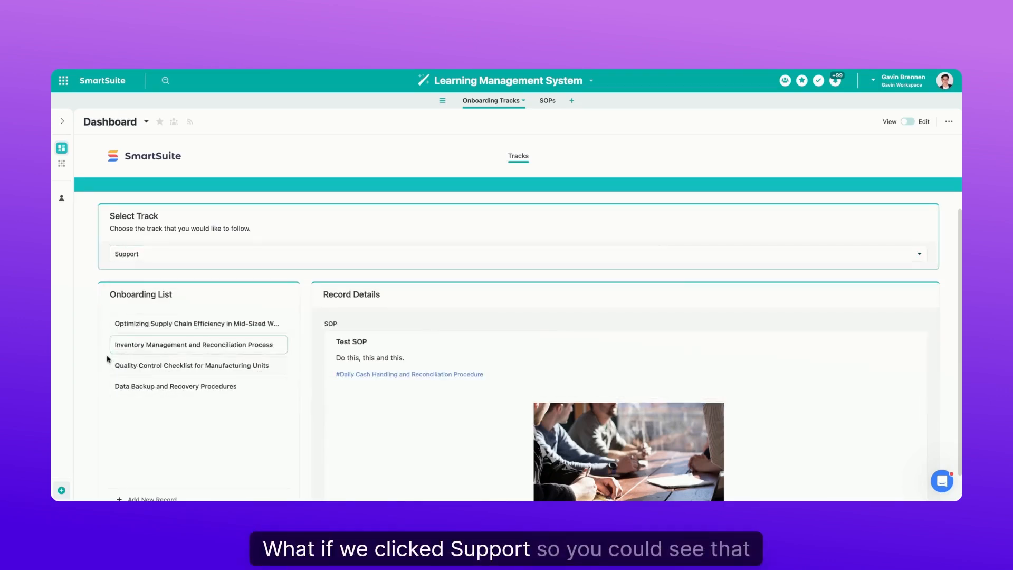
pyautogui.scroll(-1, 101, 354)
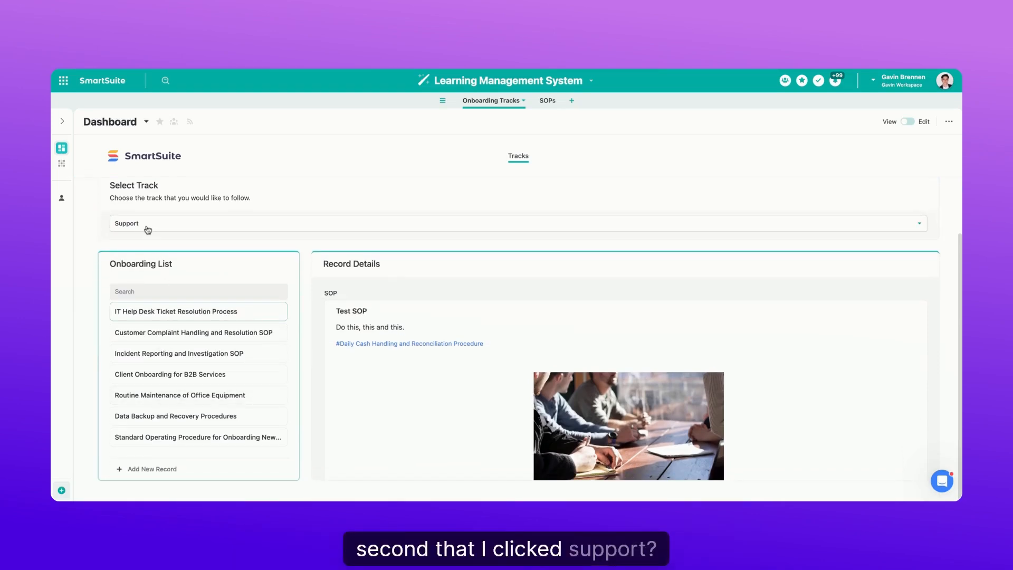
pyautogui.scroll(1, 148, 230)
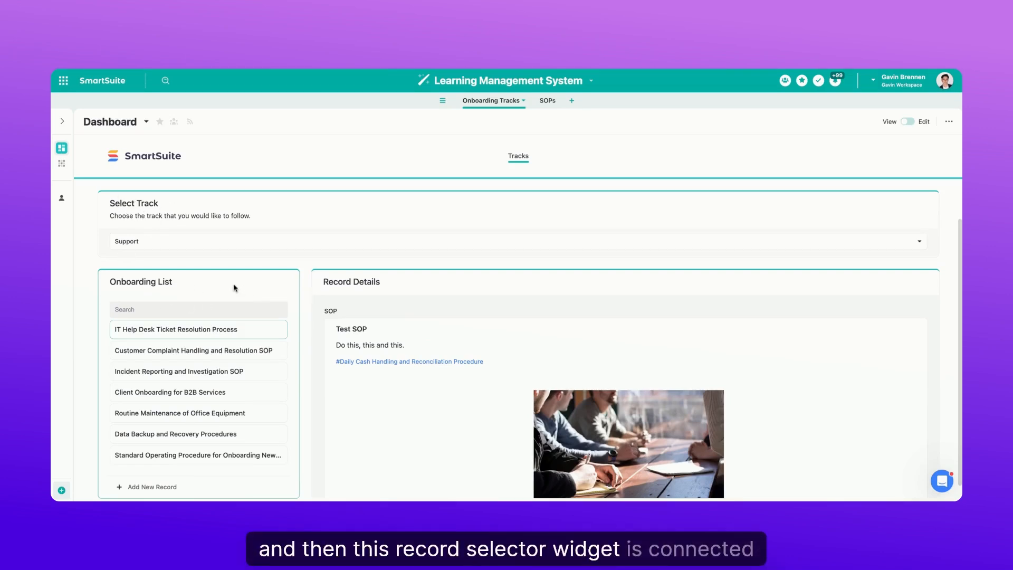
pyautogui.scroll(-1, 487, 297)
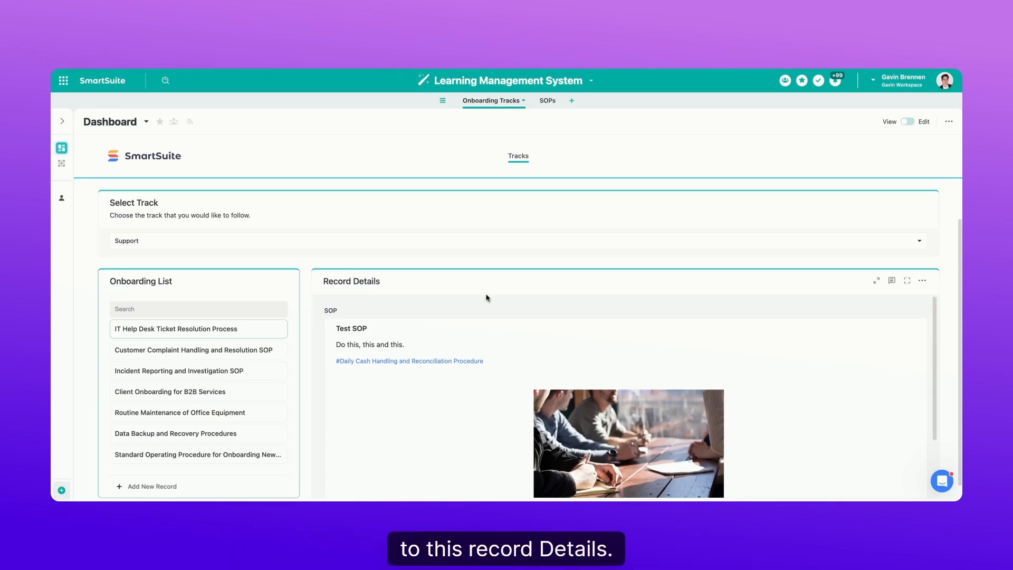
# - Change the selected dashboard track to HR to view that department's onboarding list
pyautogui.click(192, 226)
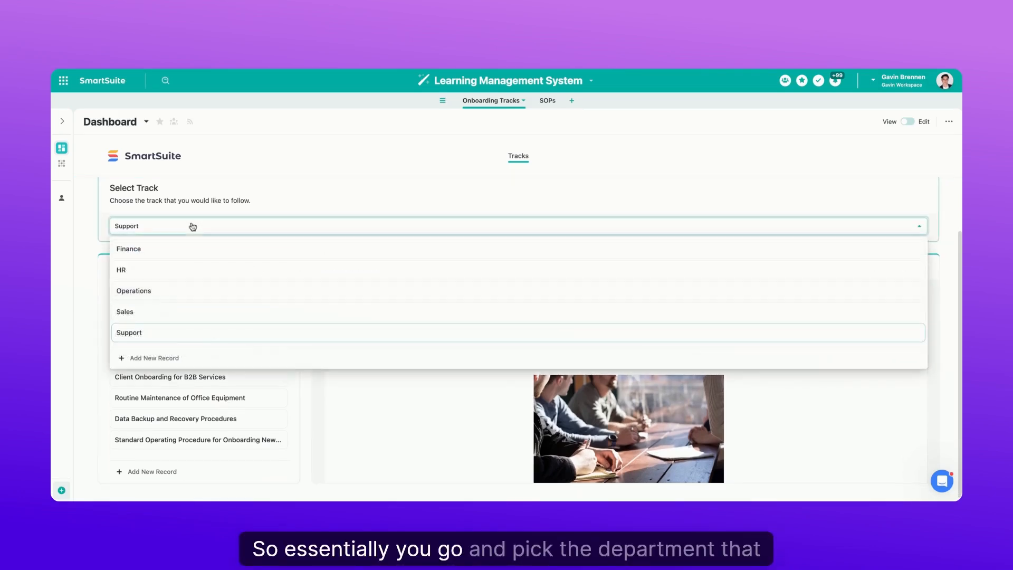
pyautogui.click(176, 268)
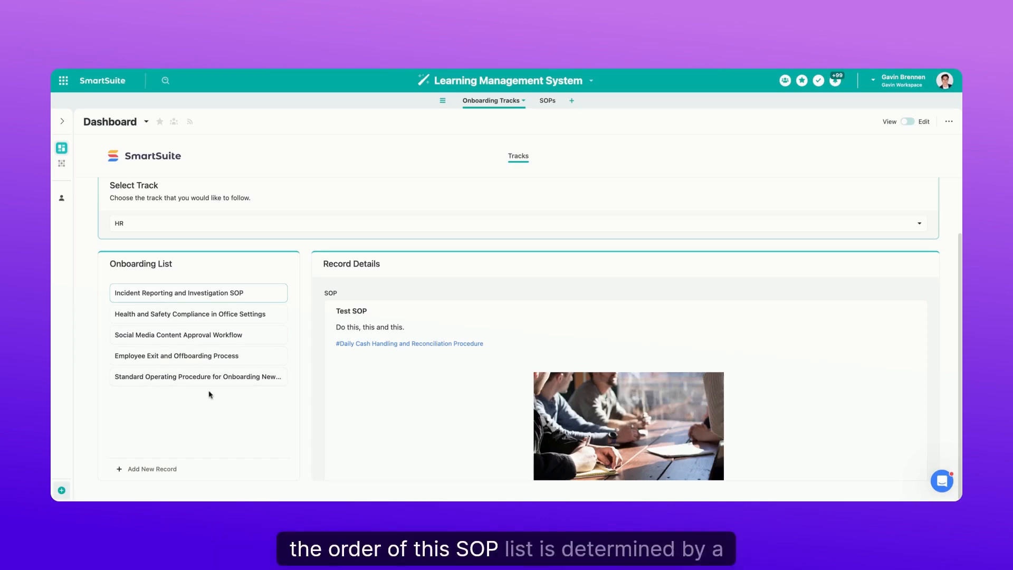
# - Open the SOPs table in Grid View and examine how the Global Rank field orders the SOPs
pyautogui.click(546, 104)
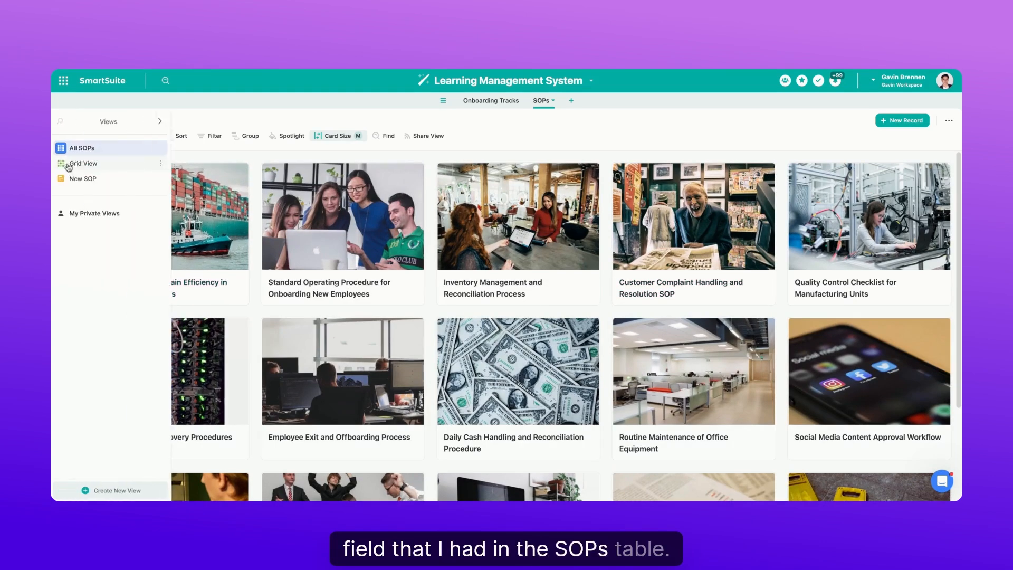
pyautogui.click(69, 164)
pyautogui.hscroll(5, 549, 238)
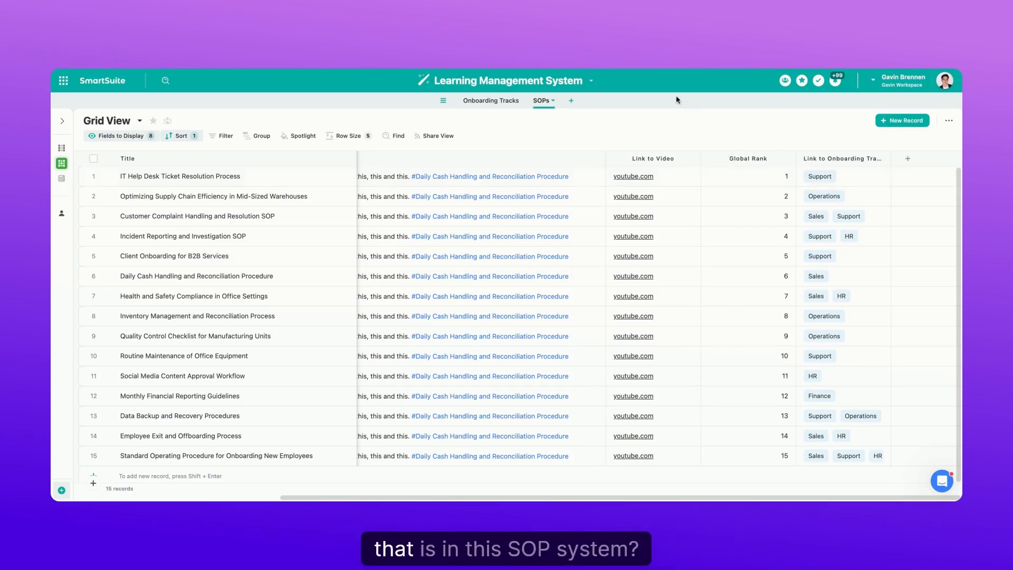
pyautogui.hscroll(-1, 765, 253)
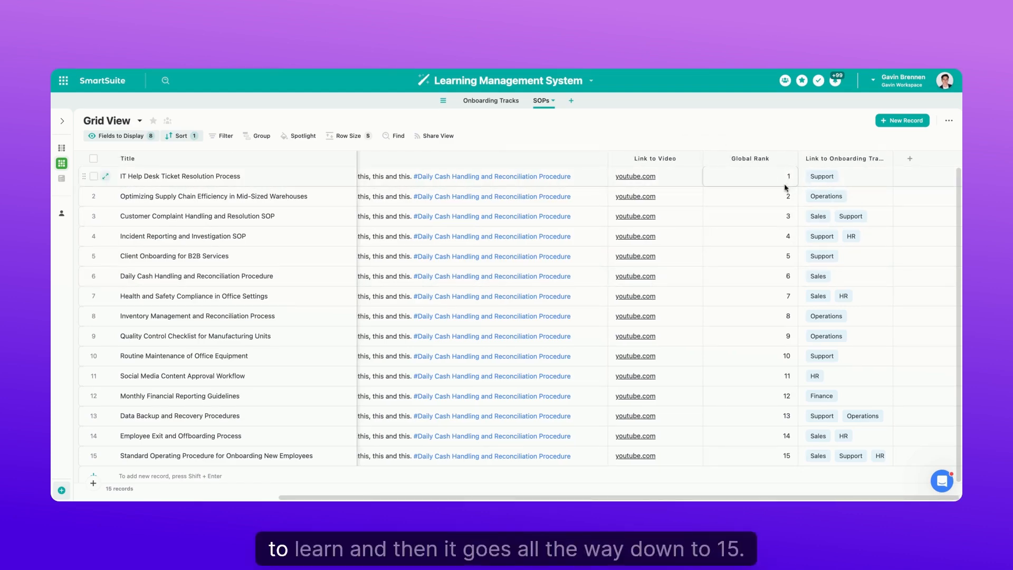
pyautogui.scroll(-1, 765, 189)
pyautogui.hscroll(-1, 764, 189)
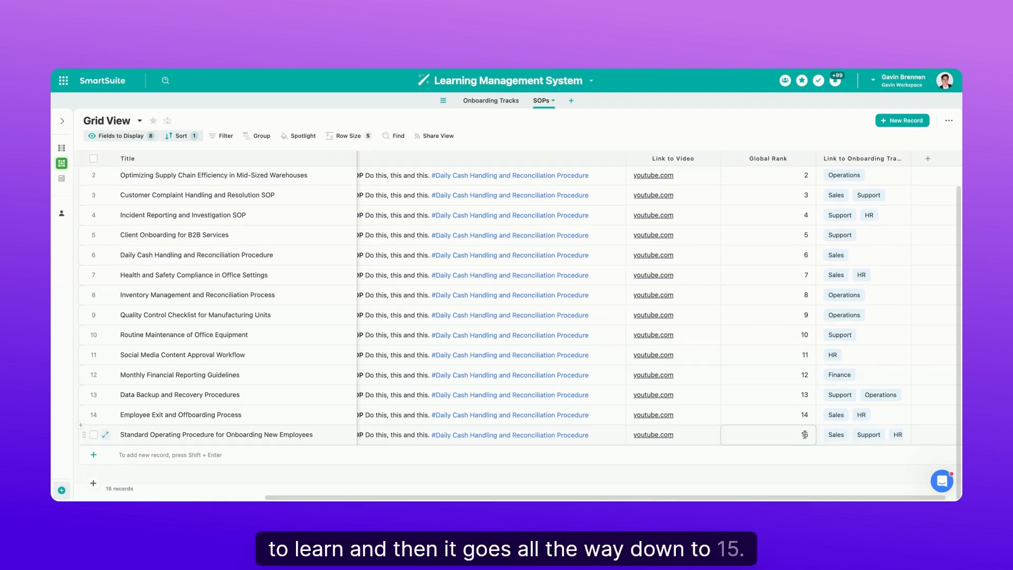
pyautogui.scroll(1, 804, 434)
pyautogui.hscroll(-5, 804, 435)
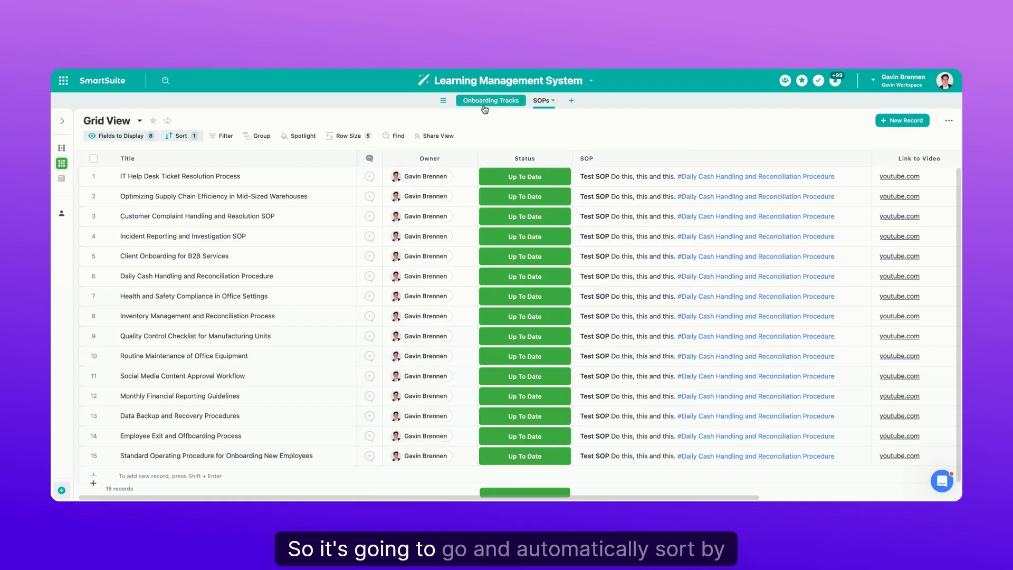
# - Return to the Onboarding Tracks dashboard and review the order of the HR track's onboarding list
pyautogui.click(484, 101)
pyautogui.scroll(-2, 507, 290)
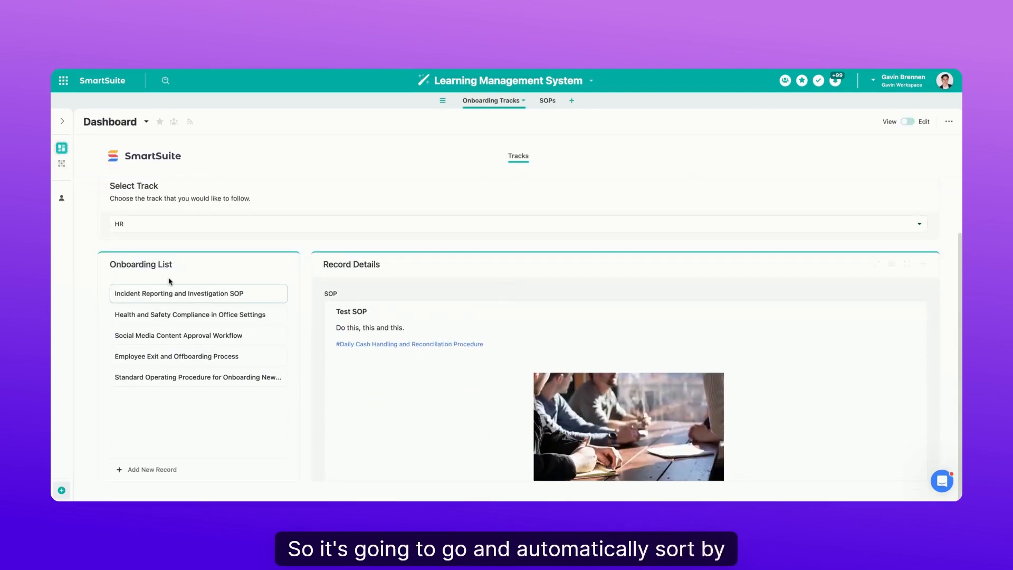
pyautogui.scroll(1, 170, 282)
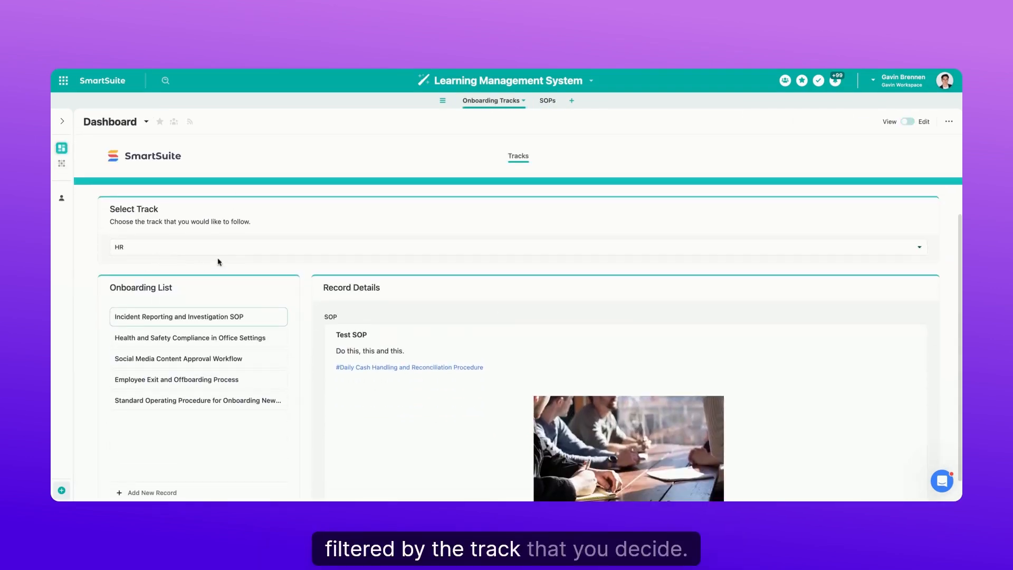
pyautogui.scroll(2, 270, 336)
pyautogui.scroll(-1, 267, 334)
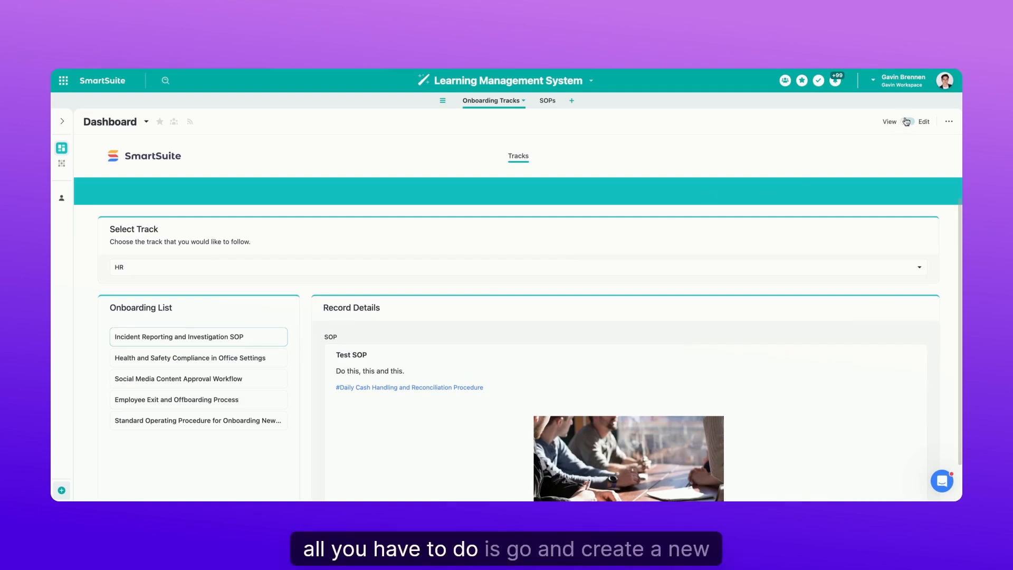
# - Try to create a new view of type Dashboard for the Onboarding Tracks table
pyautogui.moveTo(63, 144)
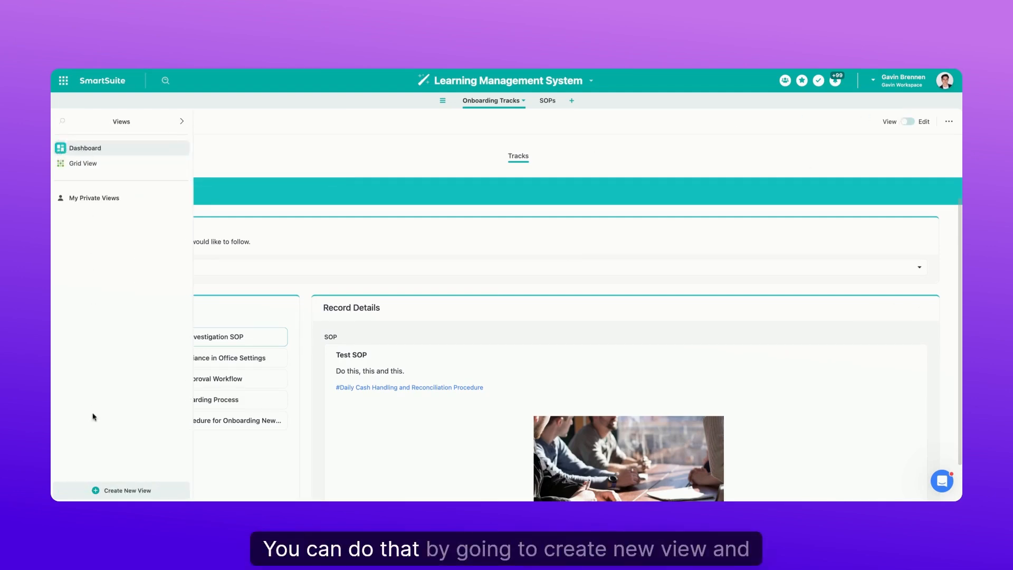
pyautogui.click(129, 490)
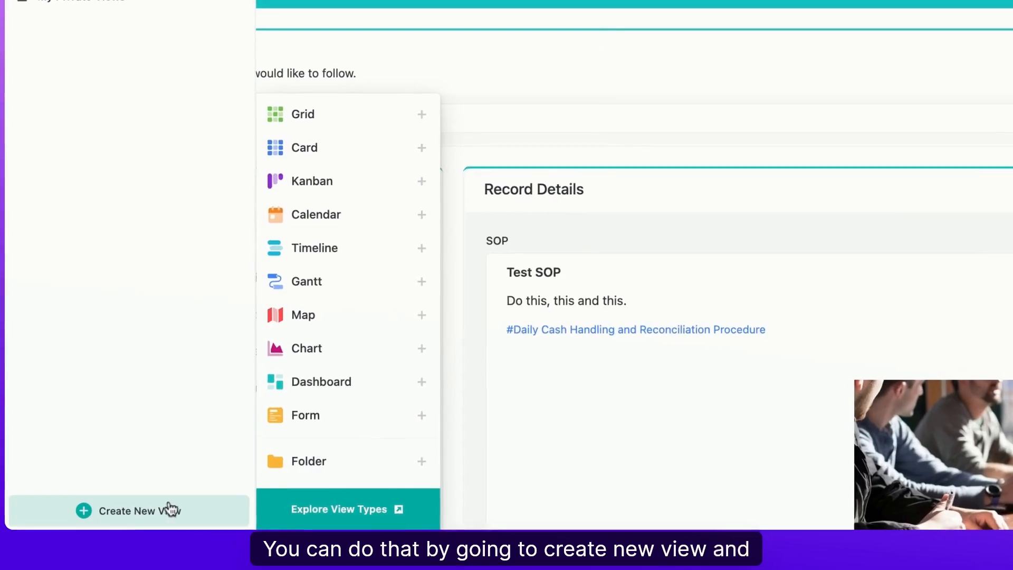
pyautogui.click(347, 387)
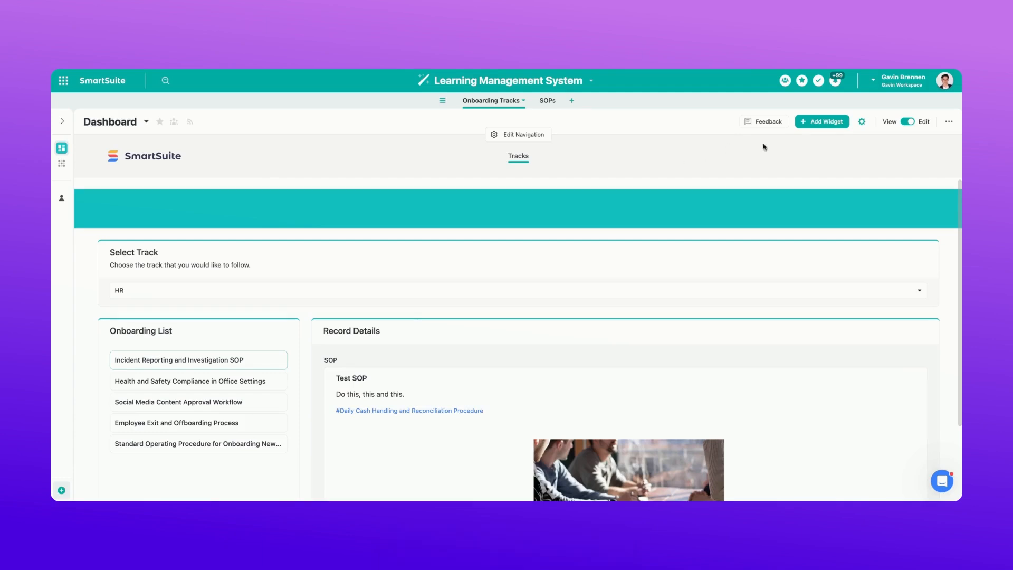
# - Search the widget library for "record", preview a Record Selector sourced from the Onboarding Tracks table, and cancel it
pyautogui.click(818, 122)
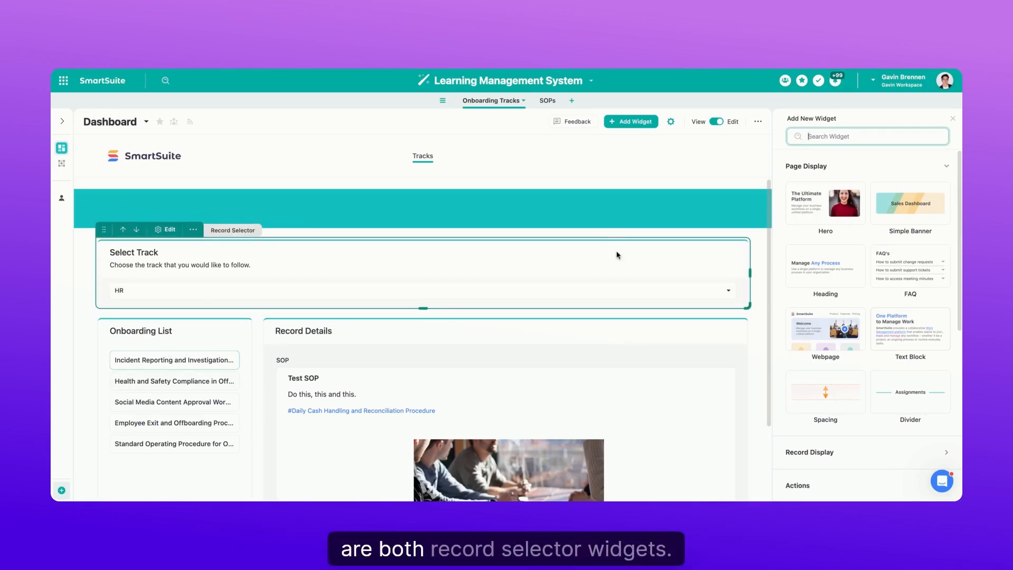
pyautogui.write('record')
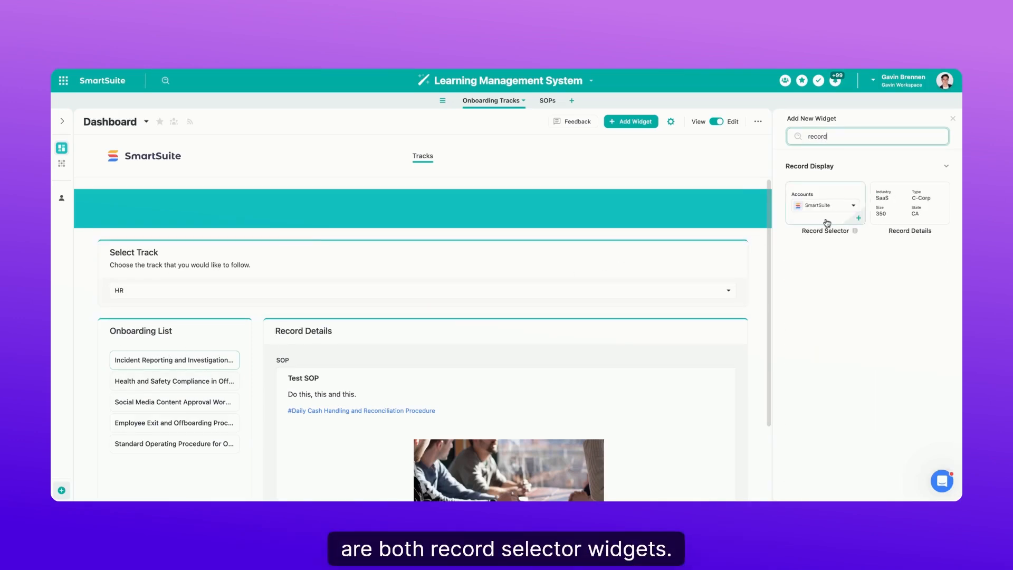
pyautogui.click(824, 213)
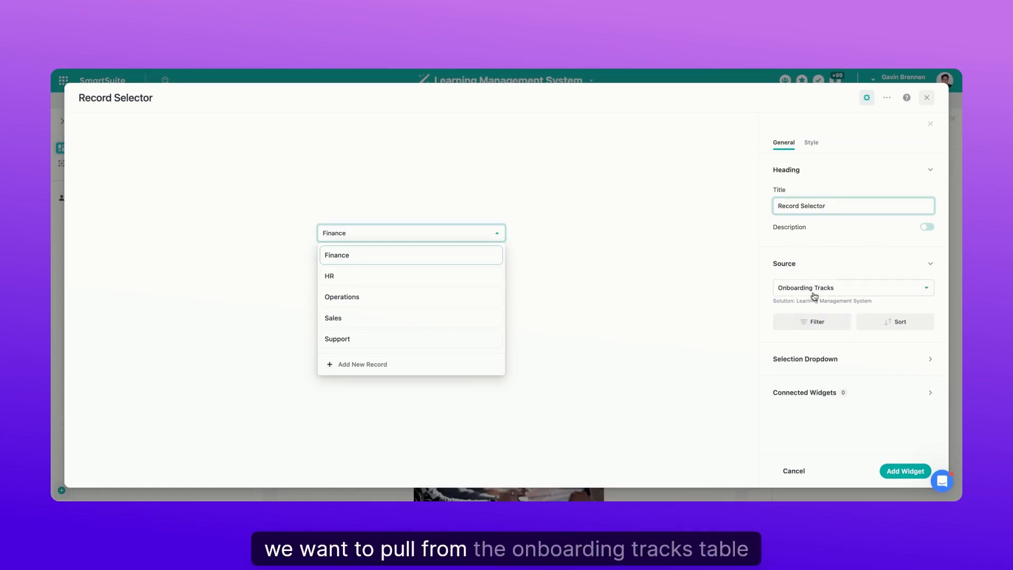
pyautogui.click(793, 470)
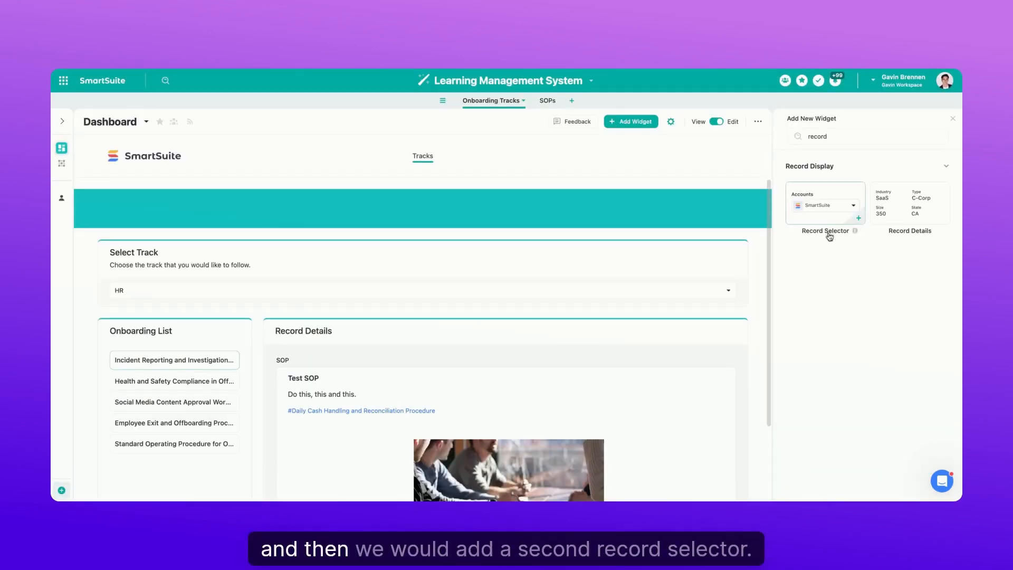
# - Try configuring a second Record Selector with Select Track as its source and Link to SOPs as the linked record
pyautogui.click(840, 202)
pyautogui.click(831, 291)
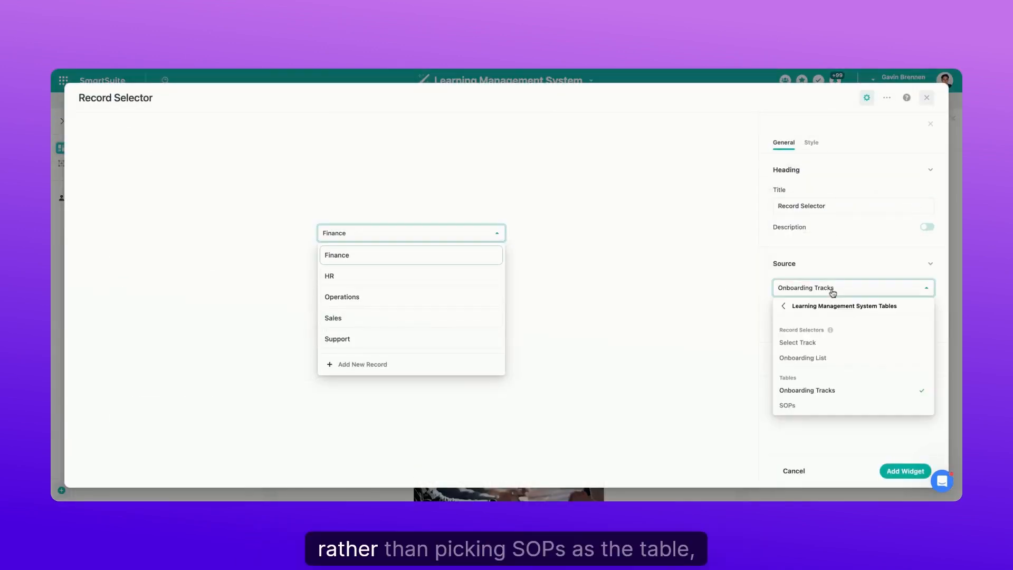
pyautogui.click(788, 405)
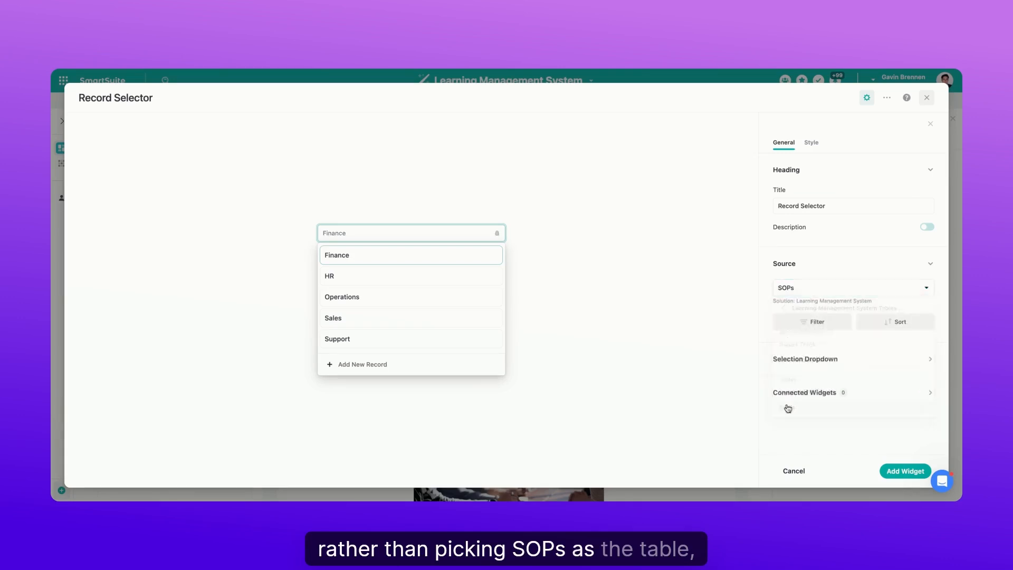
pyautogui.click(818, 291)
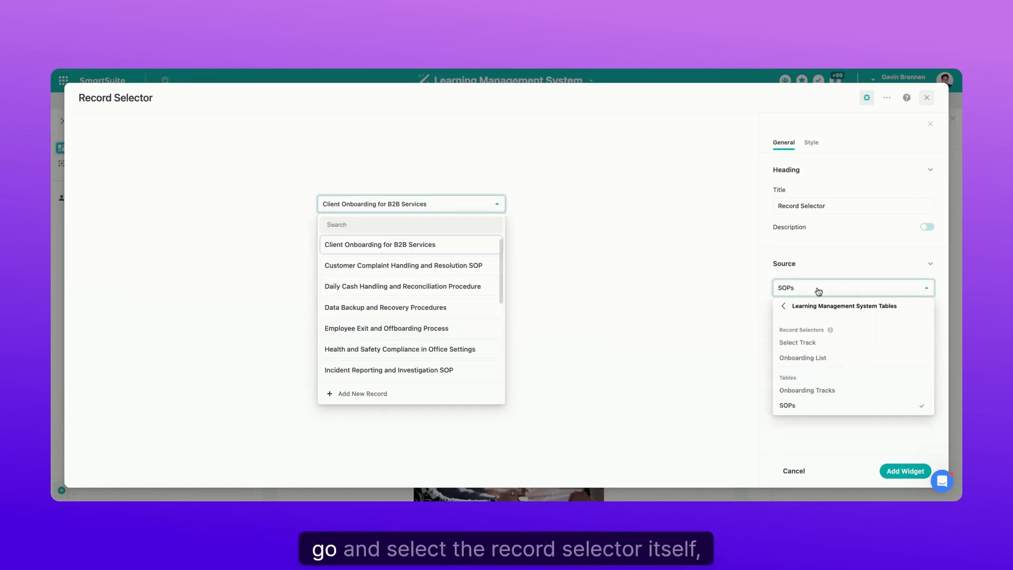
pyautogui.click(797, 342)
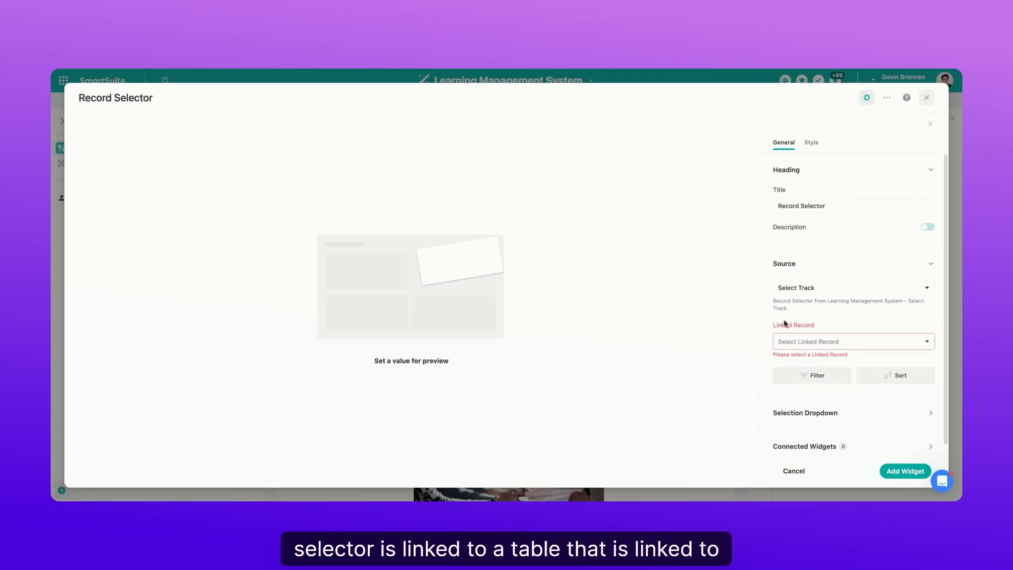
pyautogui.click(811, 297)
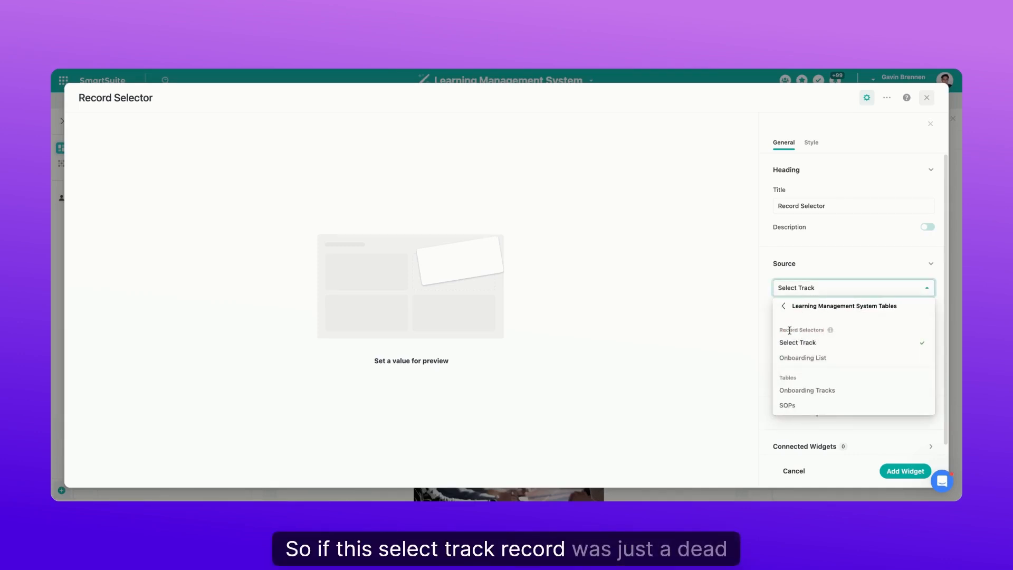
pyautogui.click(769, 297)
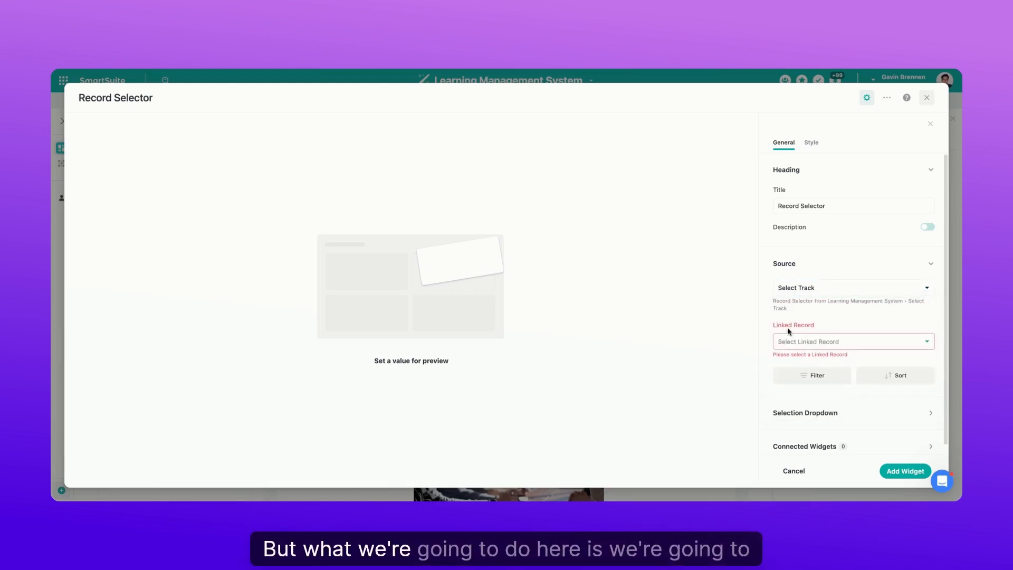
pyautogui.click(801, 344)
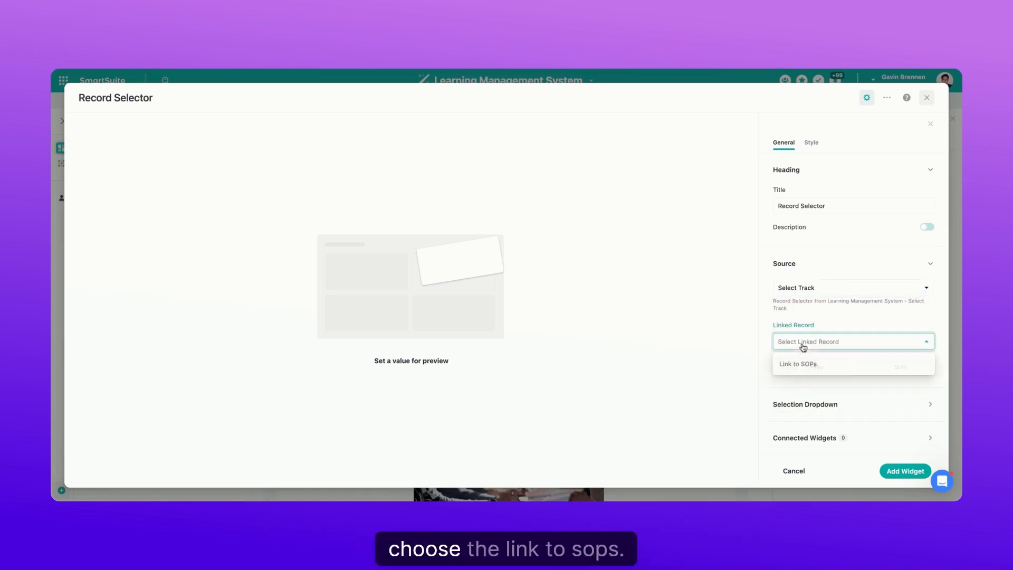
pyautogui.click(799, 364)
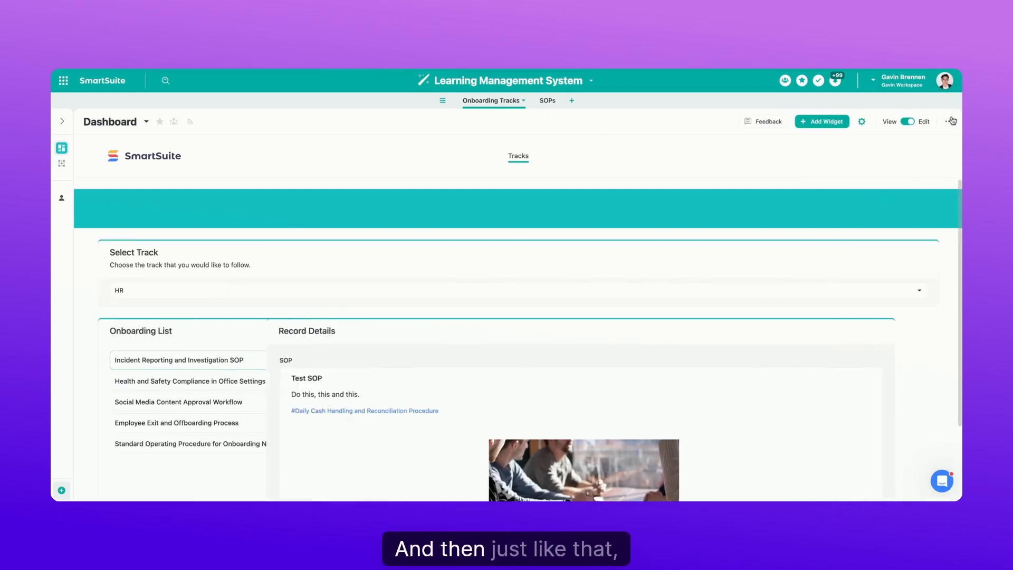
# - Search the widget library for "record" and start a Record Details widget with Onboarding List as its source
pyautogui.scroll(-1, 853, 264)
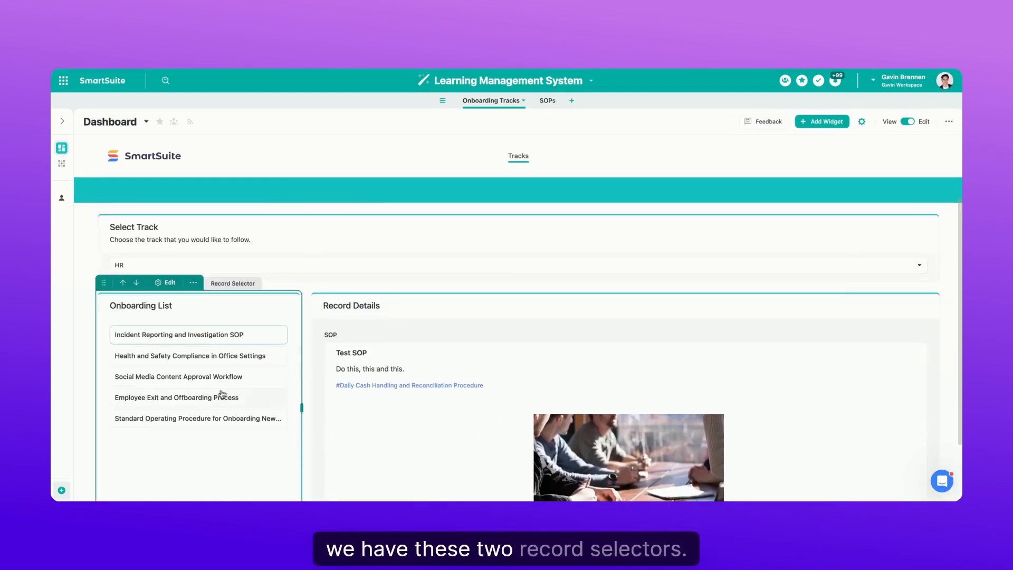
pyautogui.click(826, 122)
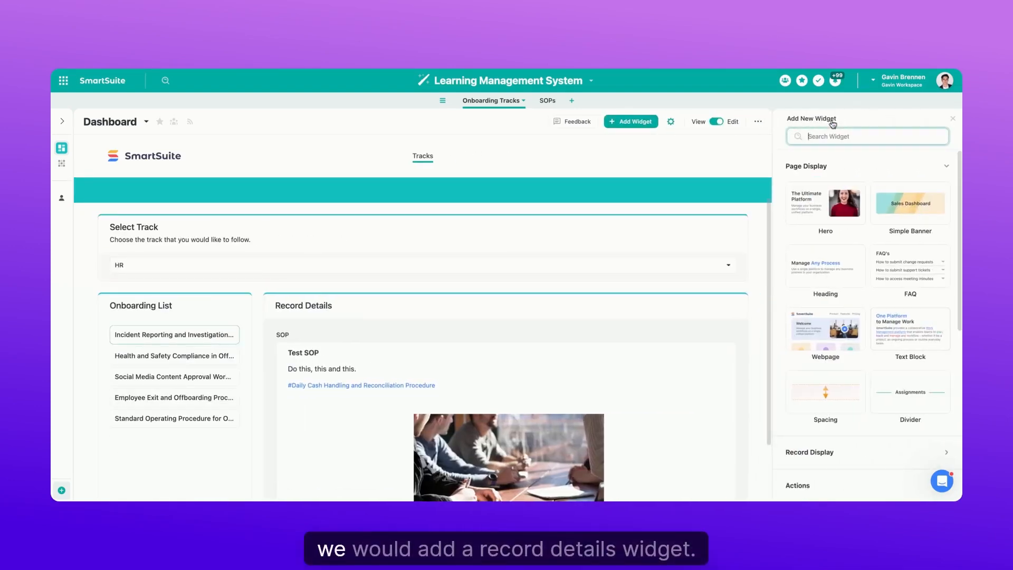
pyautogui.write('record')
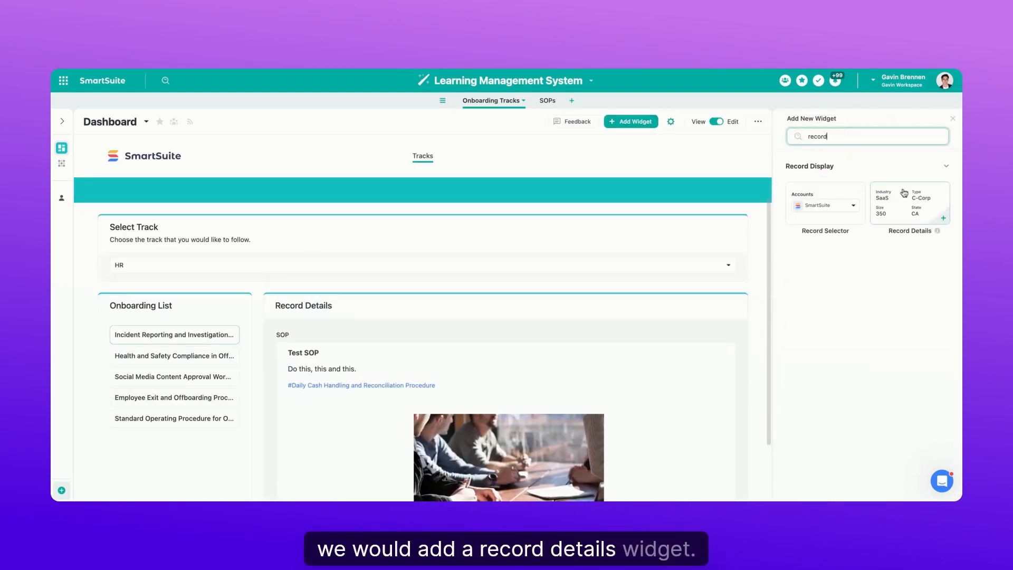
pyautogui.click(897, 197)
pyautogui.click(803, 288)
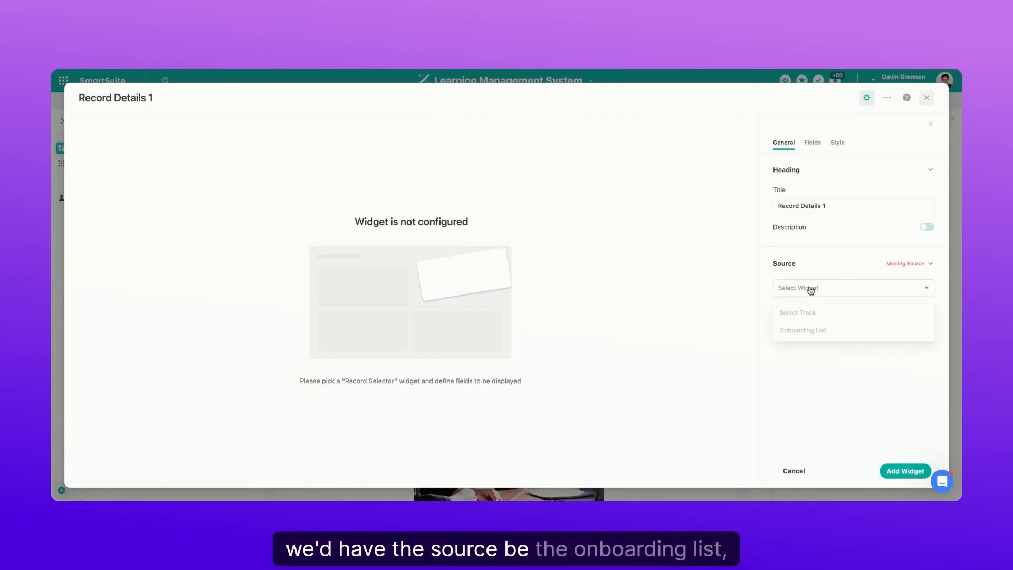
pyautogui.click(808, 364)
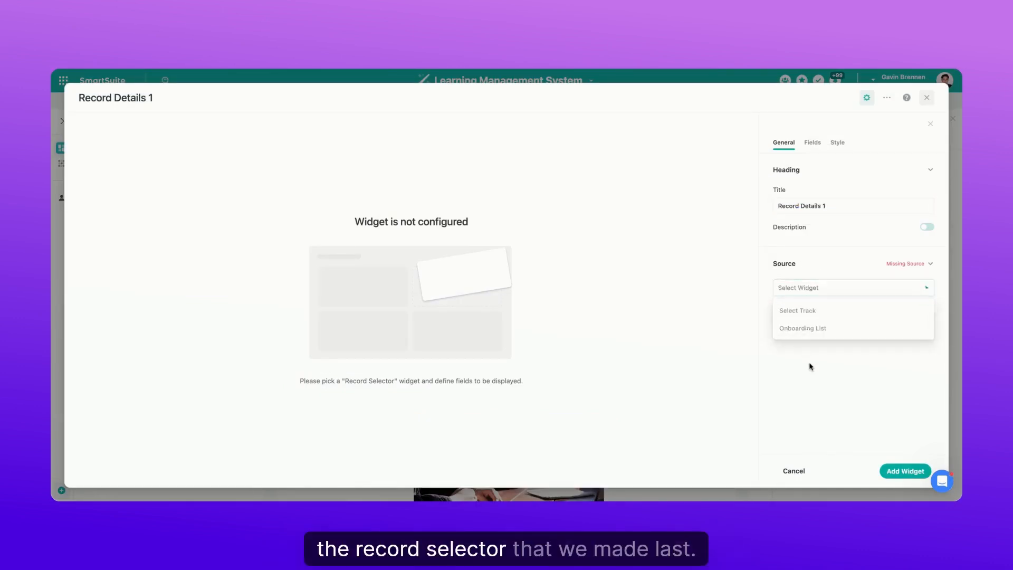
# - Add the SOP, Link to Video and Owner fields to the Record Details widget
pyautogui.click(813, 148)
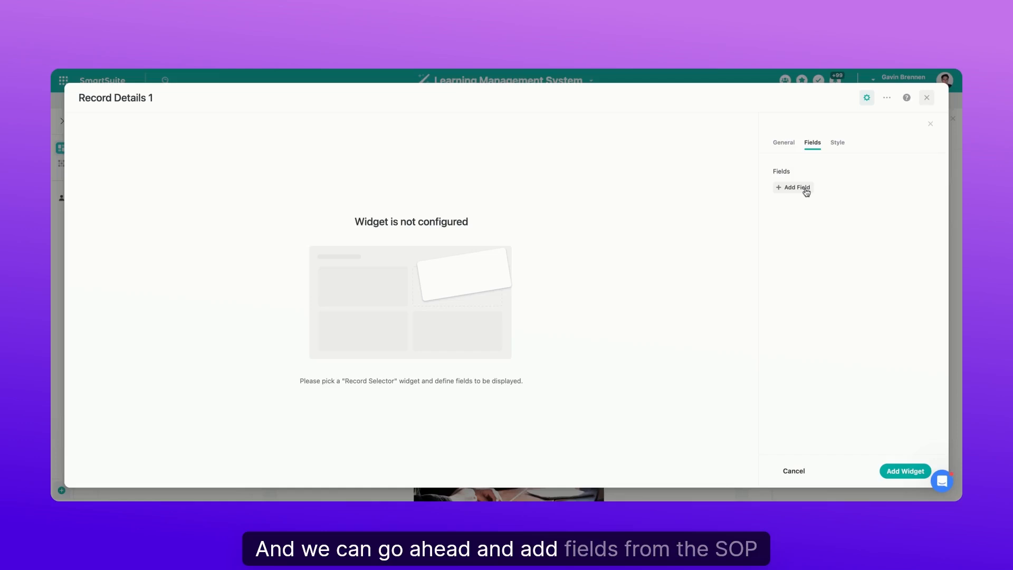
pyautogui.click(805, 192)
pyautogui.scroll(-3, 815, 277)
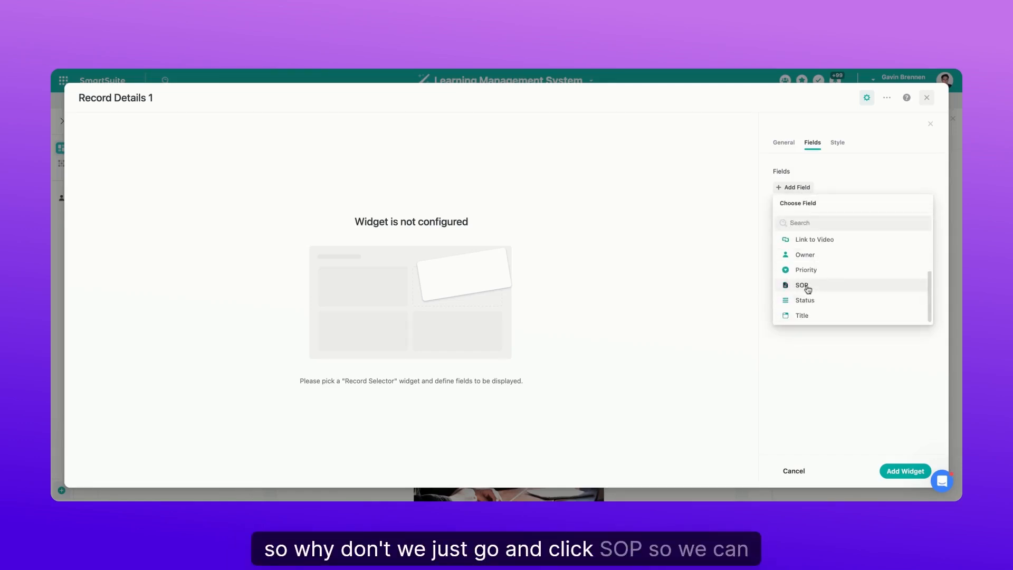
pyautogui.click(806, 285)
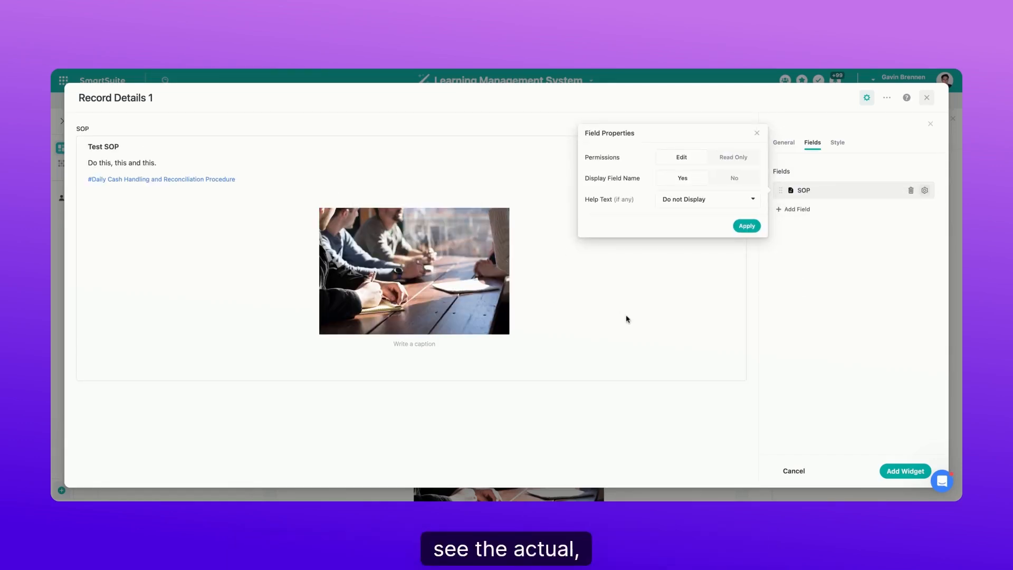
pyautogui.click(798, 209)
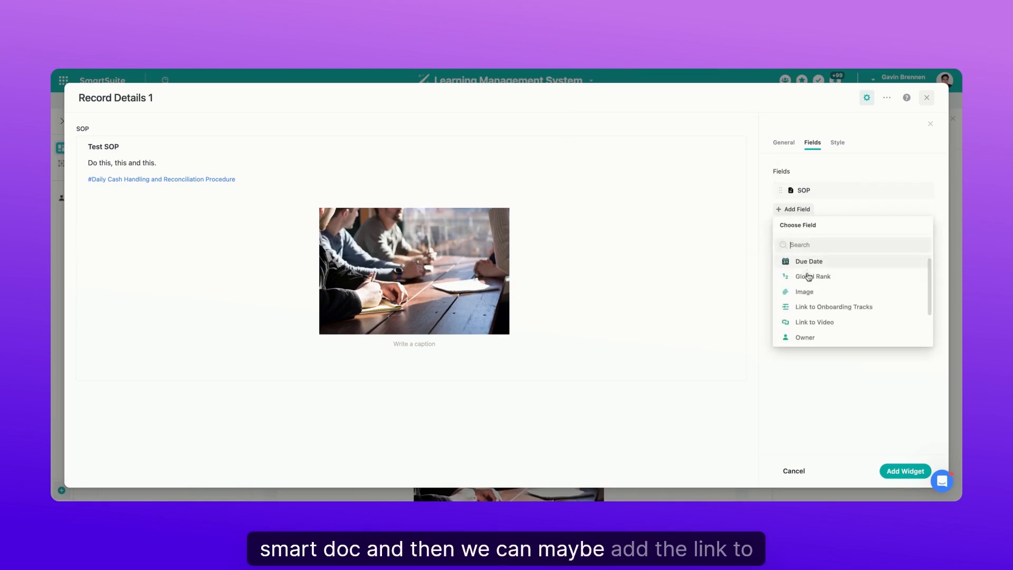
pyautogui.scroll(-2, 818, 306)
pyautogui.click(818, 290)
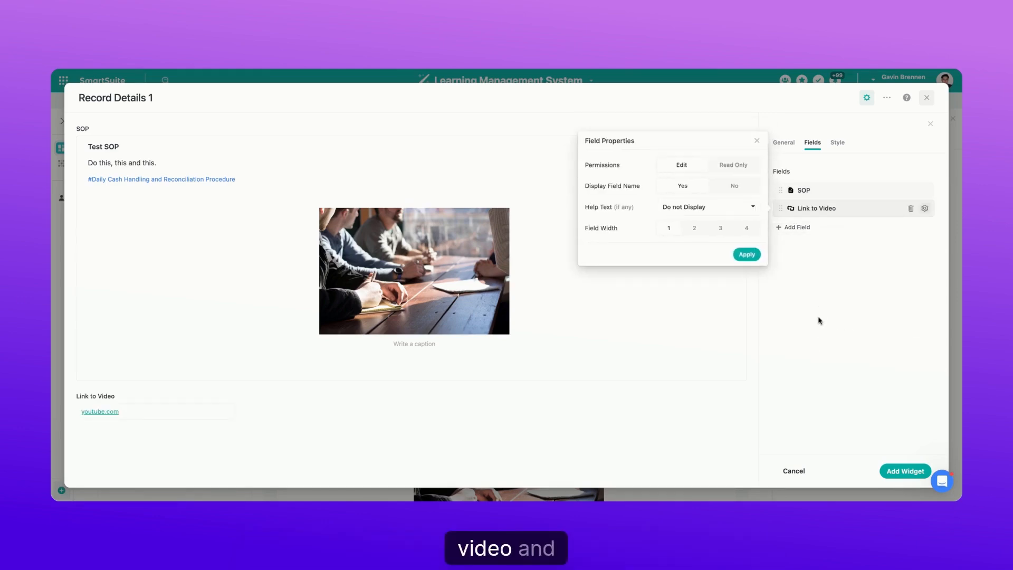
pyautogui.click(795, 227)
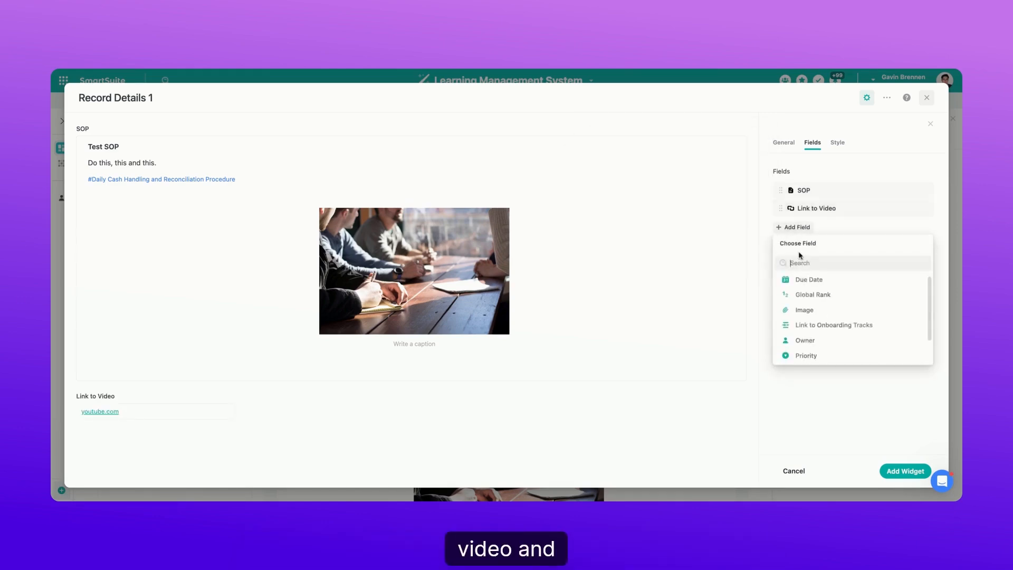
pyautogui.click(805, 340)
pyautogui.click(815, 402)
# - Place the configured Record Details widget on the dashboard and switch the dashboard to view mode
pyautogui.click(898, 471)
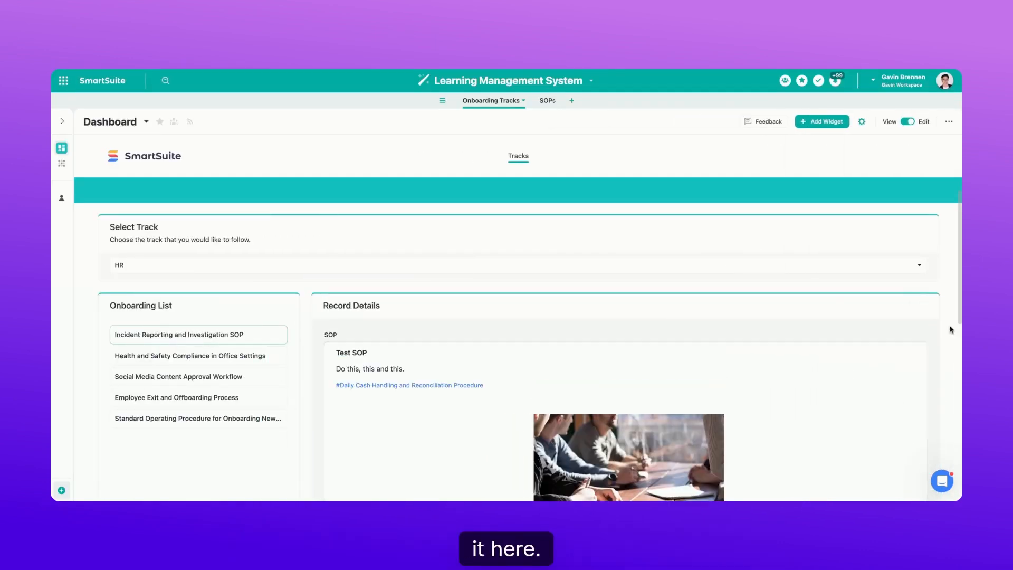
pyautogui.click(907, 121)
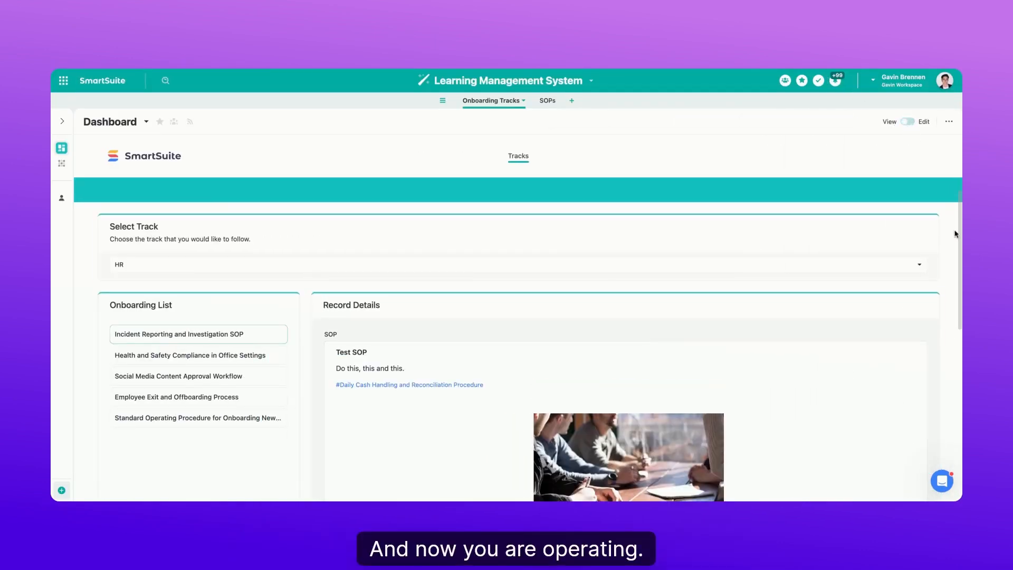